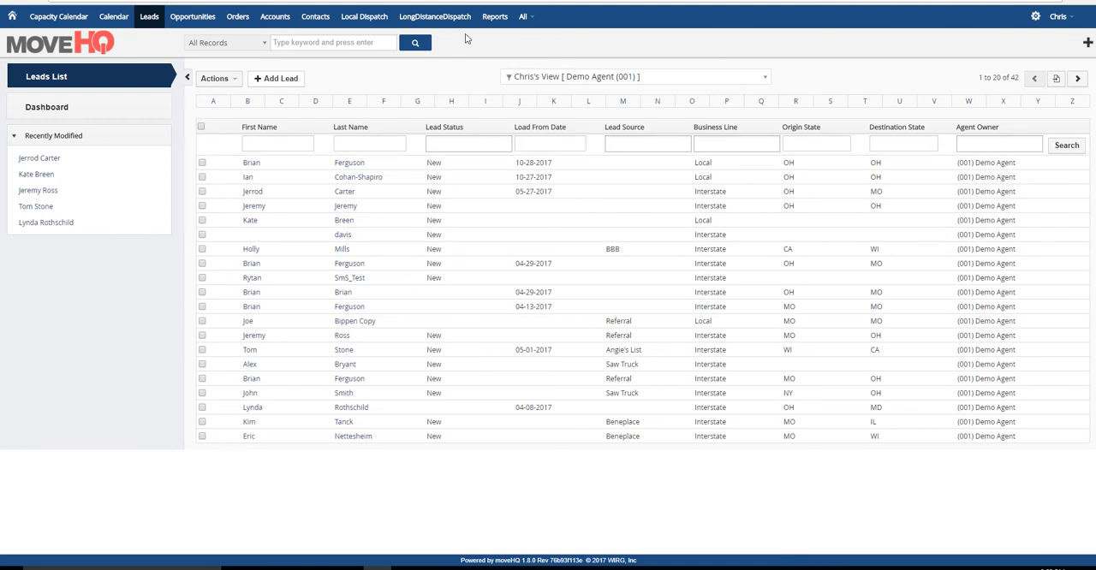
pyautogui.click(767, 78)
pyautogui.click(567, 167)
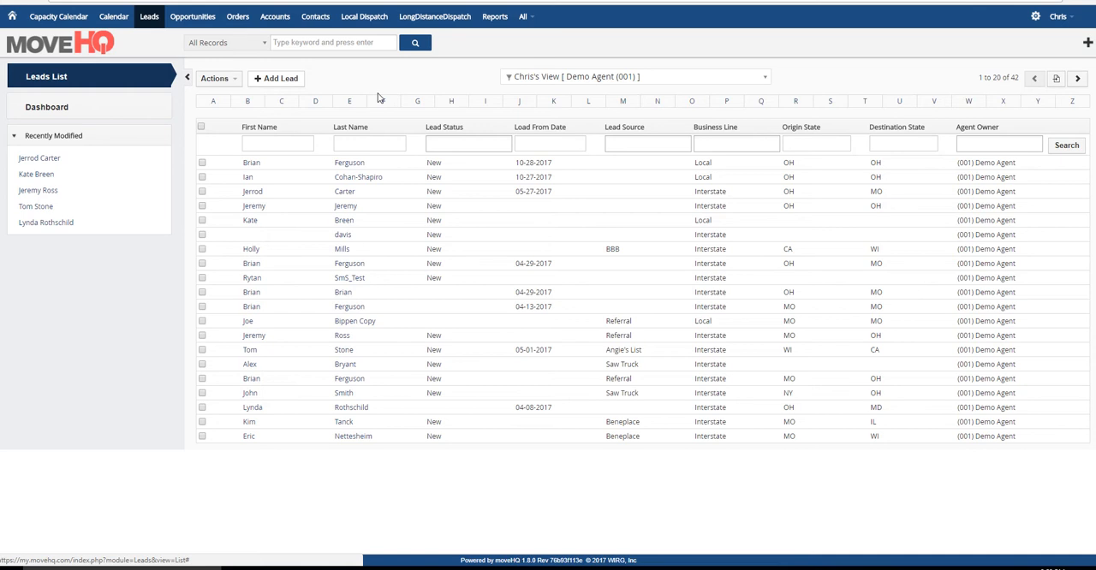
# - Create a new leads filter named "Interstate Leads" and set it as the default view
pyautogui.click(237, 80)
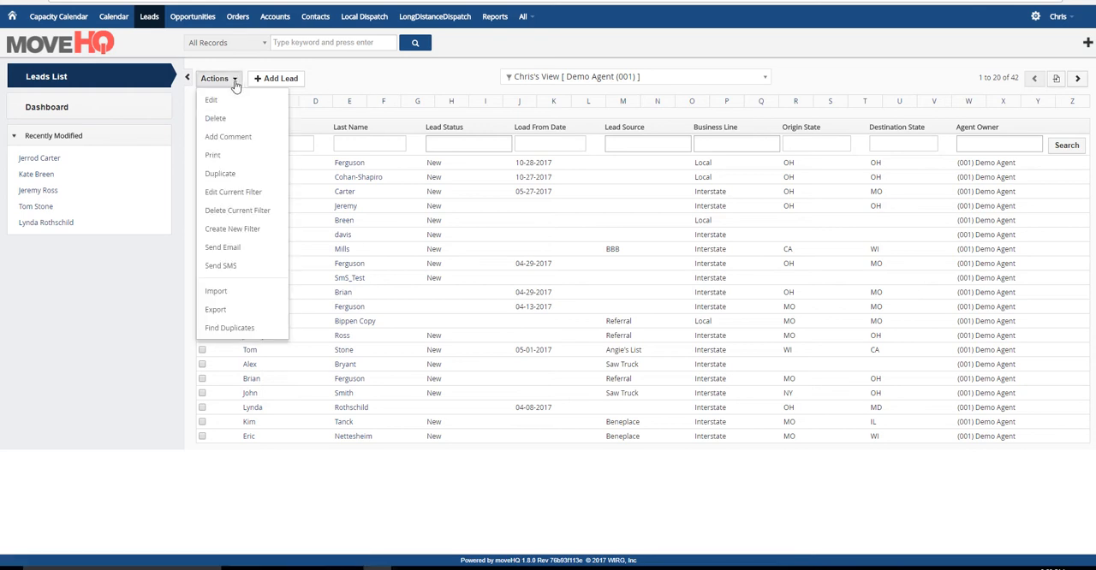
pyautogui.click(216, 237)
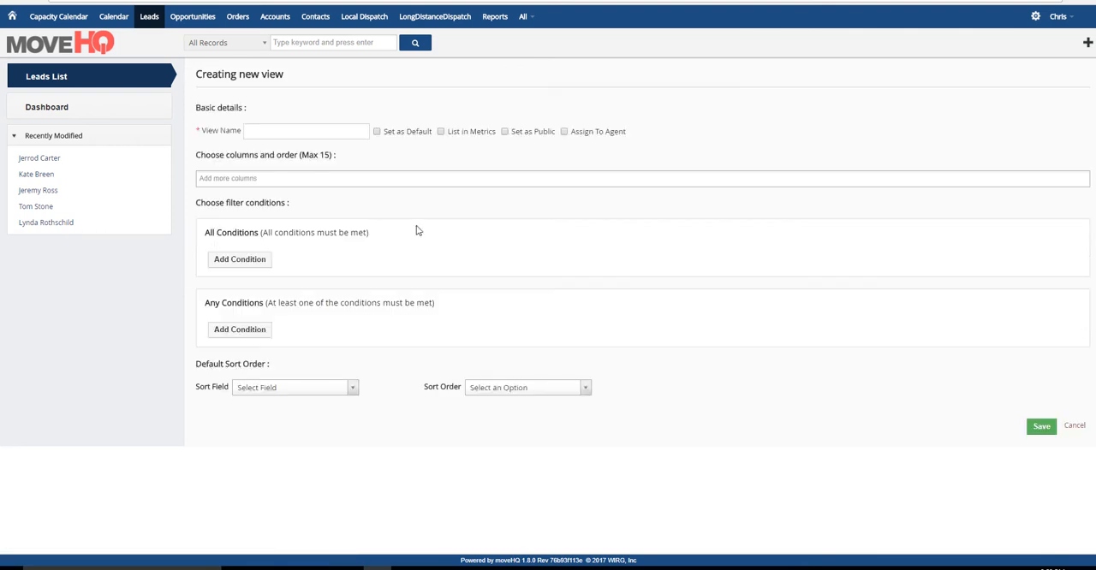
pyautogui.click(323, 128)
pyautogui.write('In')
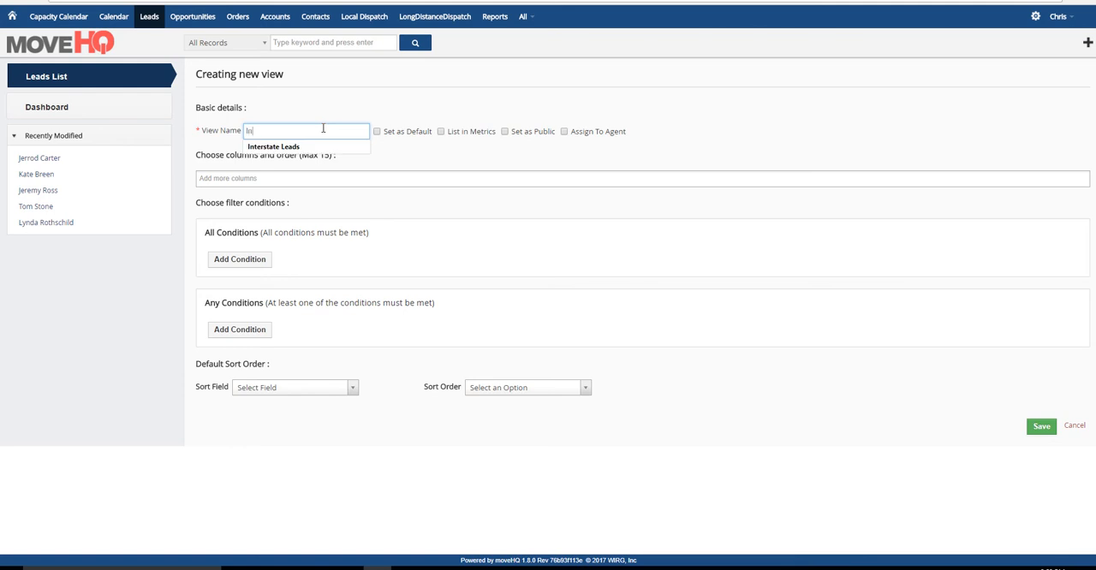
pyautogui.write('terstate Leads')
pyautogui.press('Tab')
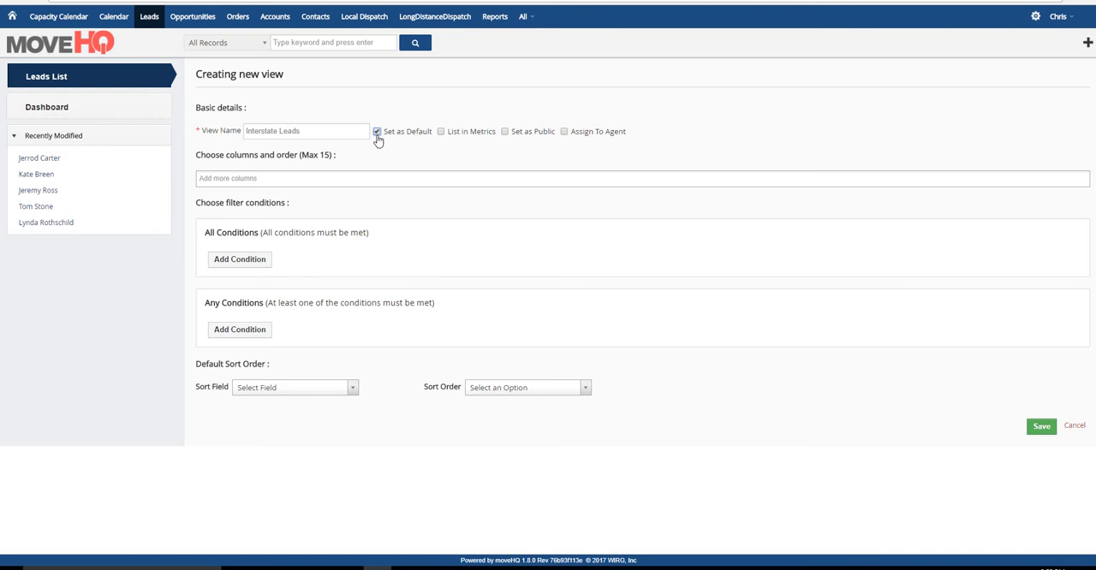
# - List the new view in metrics and assign it to the agent (001) Demo Agent
pyautogui.click(441, 135)
pyautogui.click(563, 133)
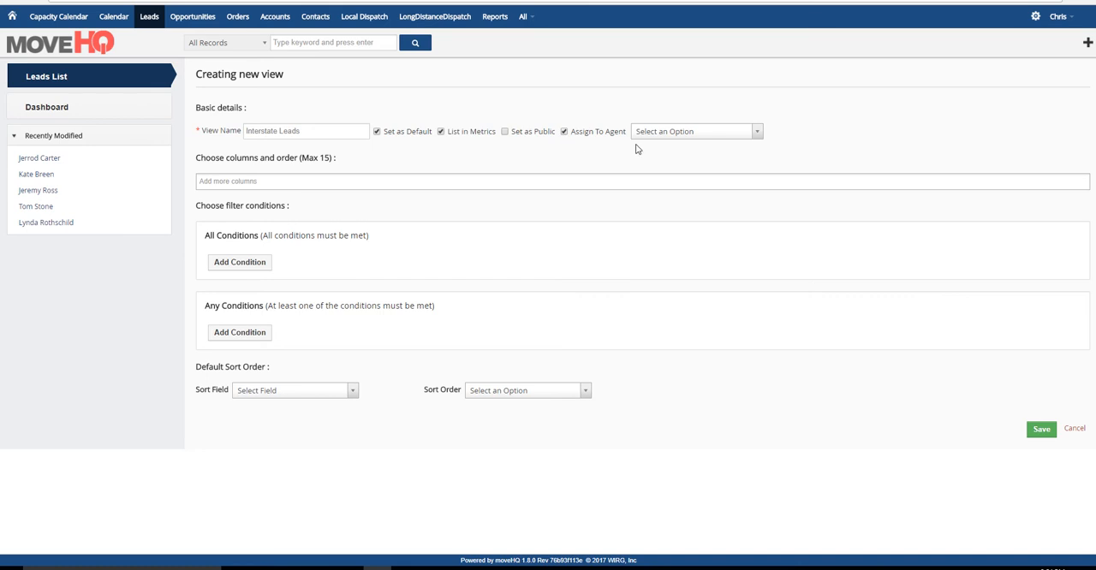
pyautogui.click(753, 136)
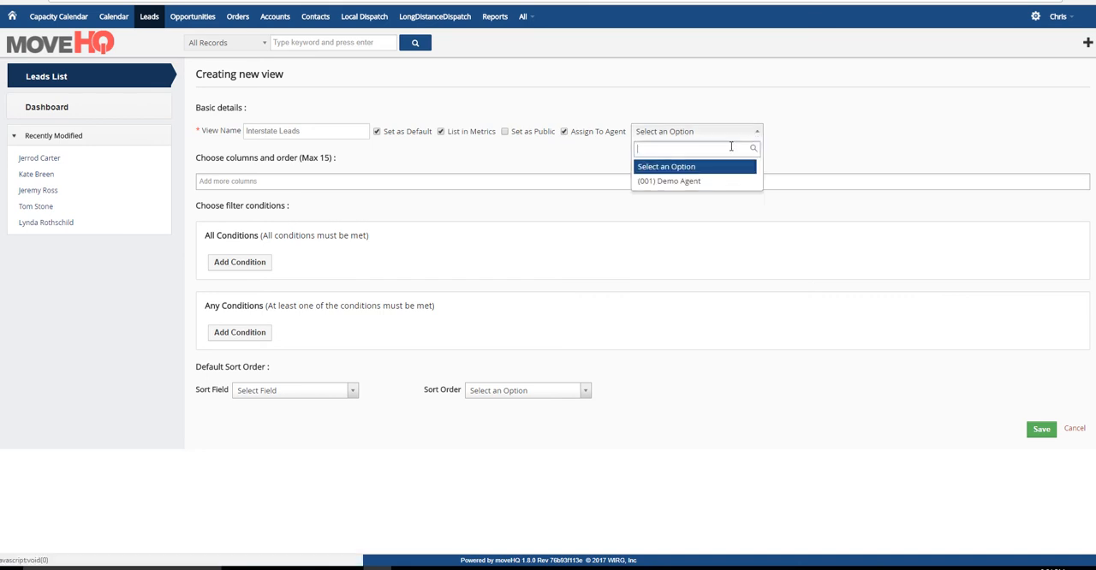
pyautogui.click(688, 181)
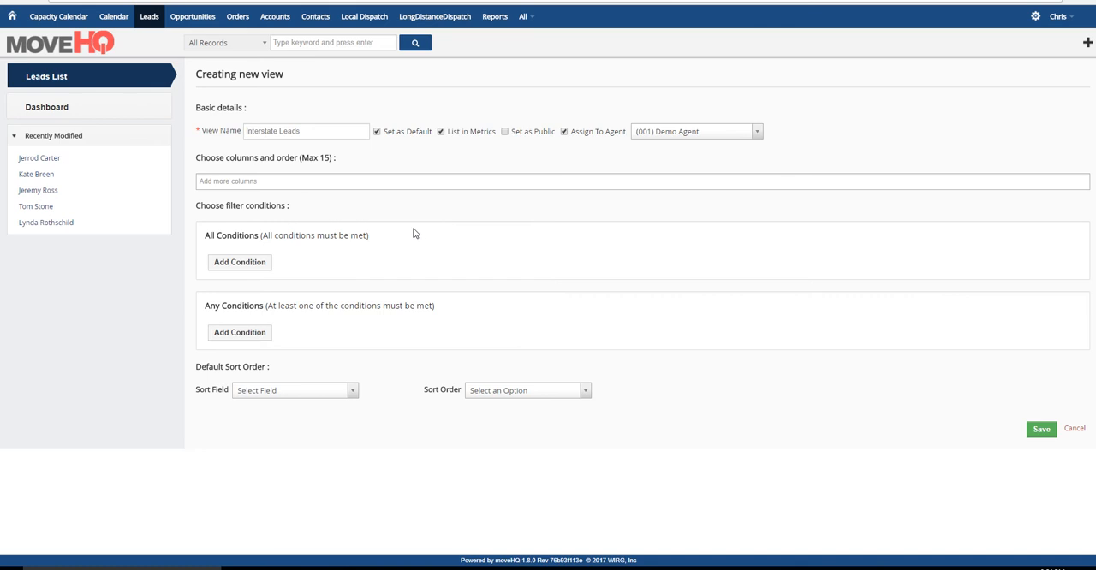
# - Add First Name and Last Name as the first two columns of the view
pyautogui.click(347, 184)
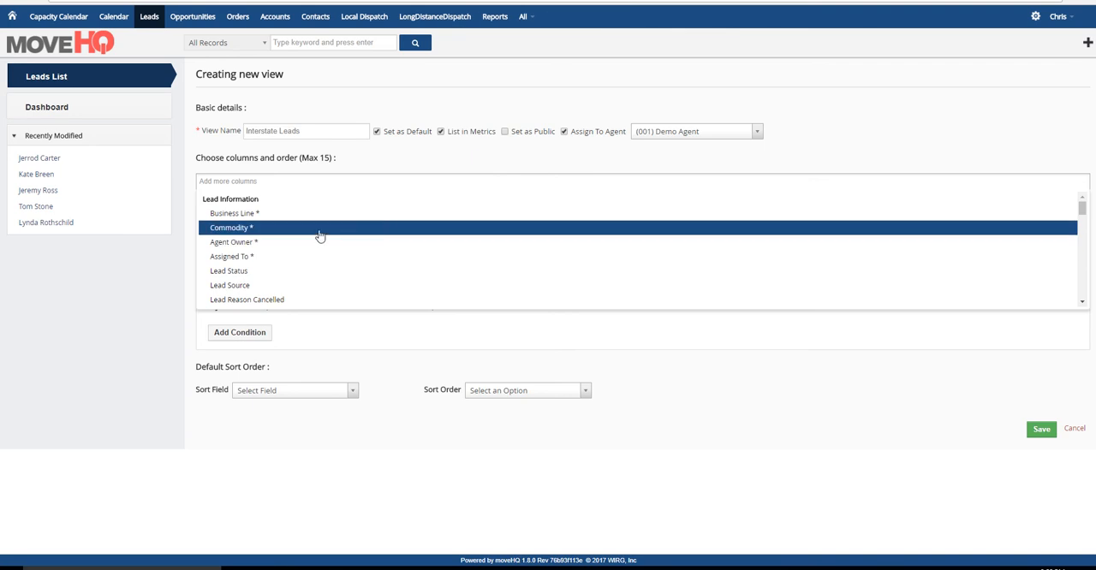
pyautogui.click(301, 184)
pyautogui.scroll(-5, 296, 231)
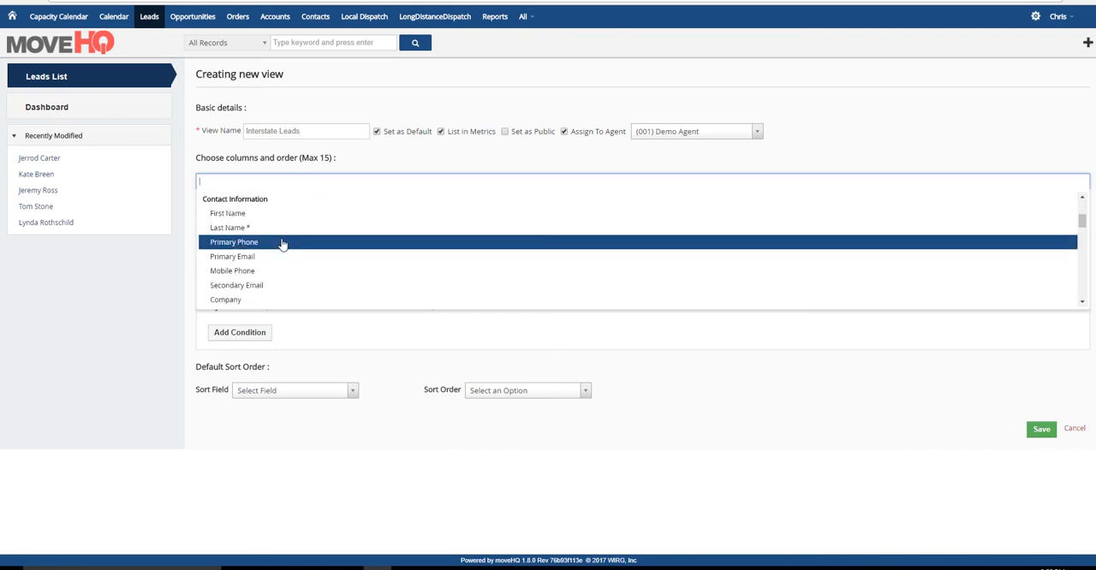
pyautogui.click(253, 216)
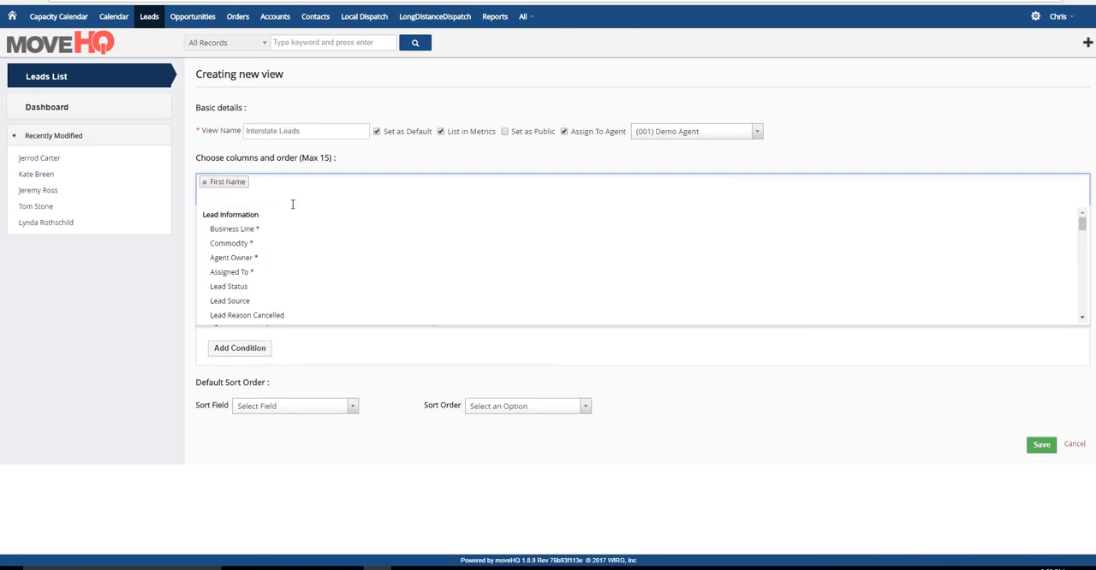
pyautogui.write('lasat')
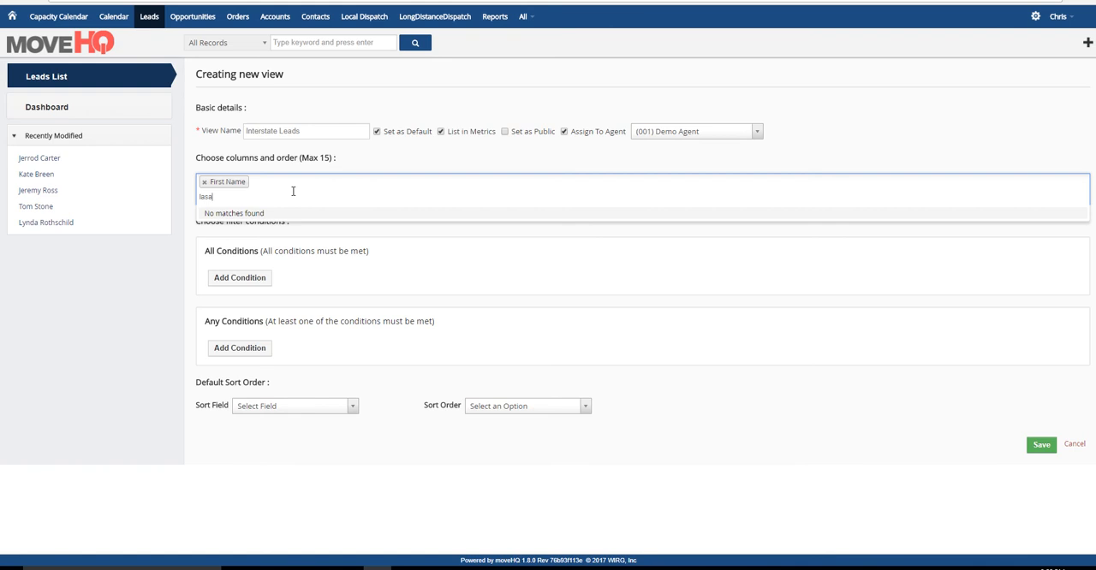
pyautogui.press('BackSpace')
pyautogui.click(215, 233)
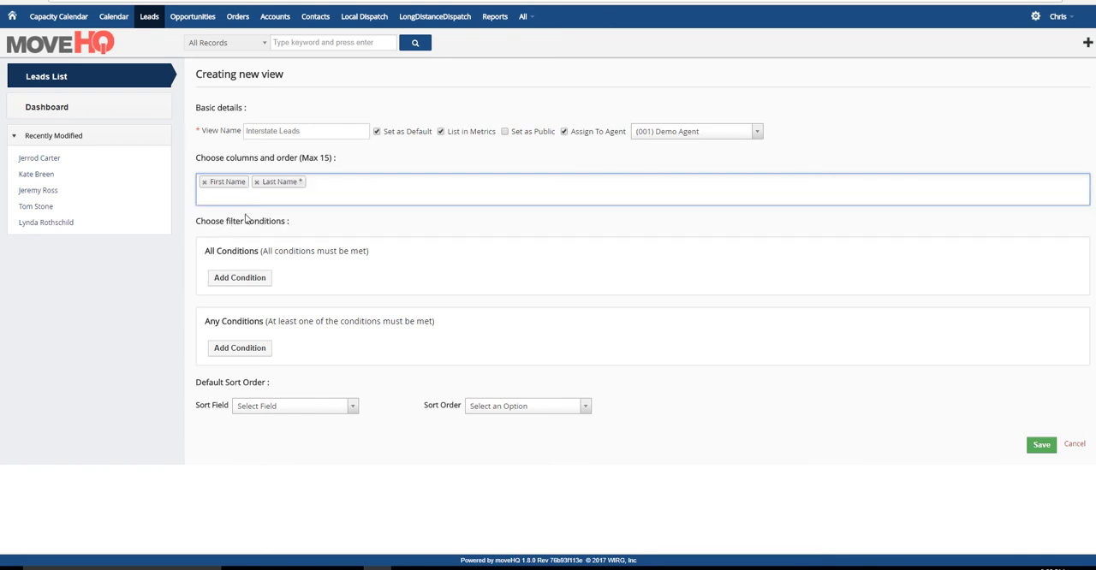
# - Add the Lead Source, Primary Phone and Load From Date columns to the view
pyautogui.write('lead')
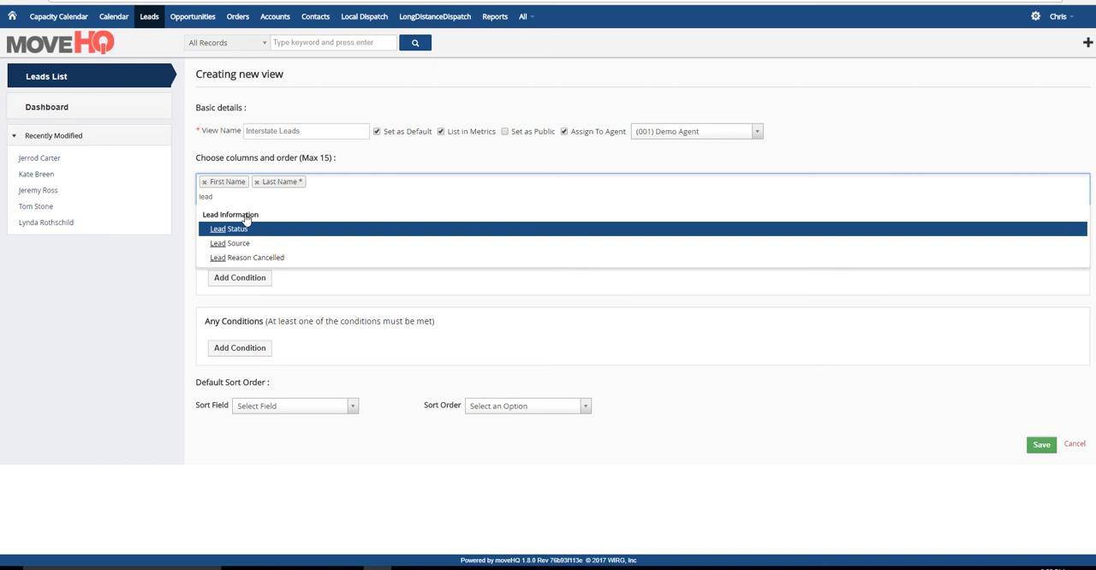
pyautogui.click(242, 243)
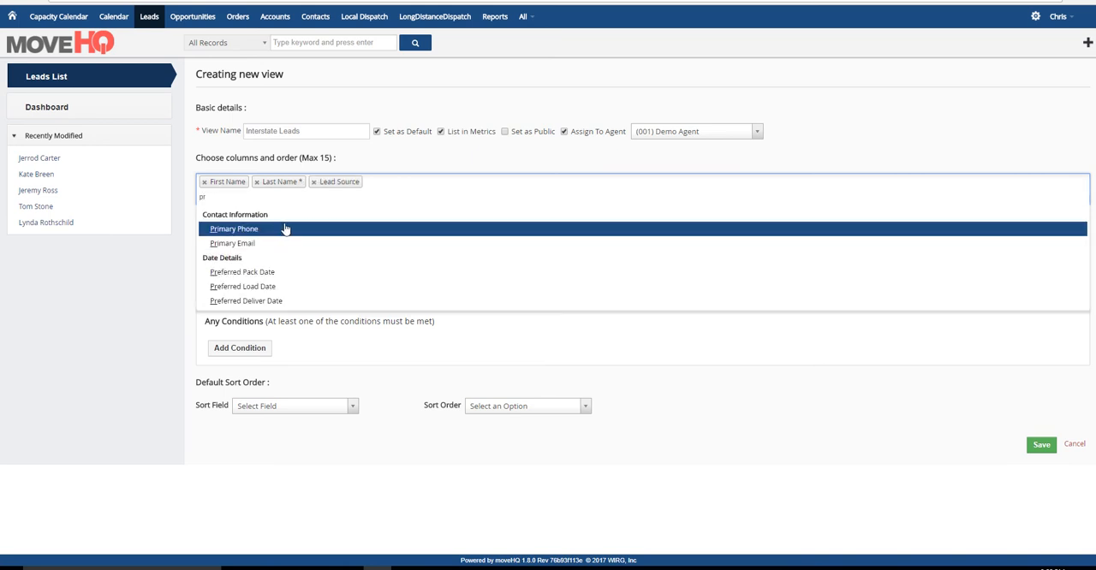
pyautogui.click(285, 230)
pyautogui.write('l')
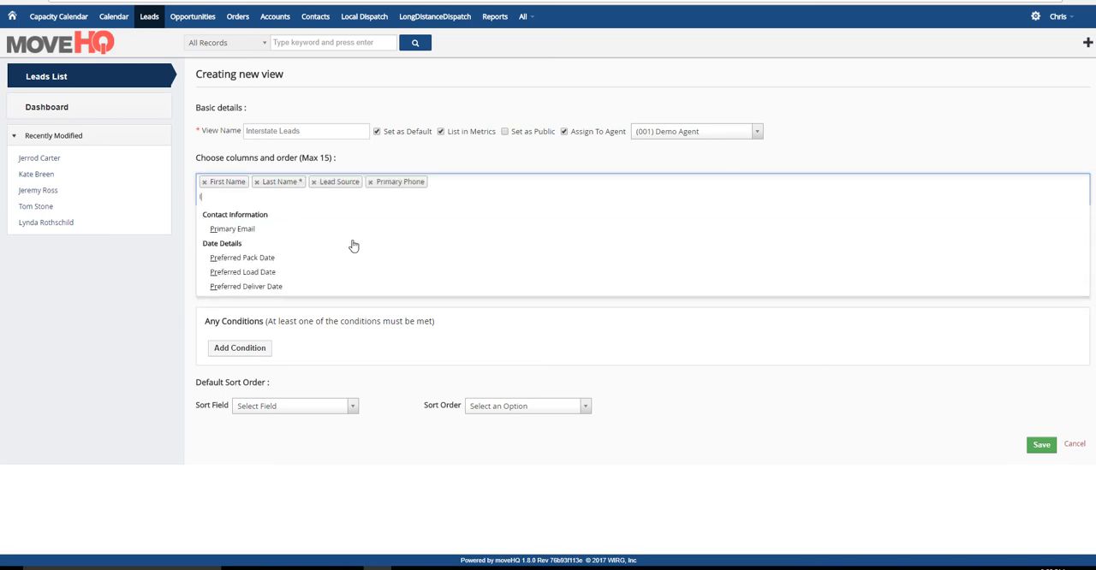
pyautogui.write('oad')
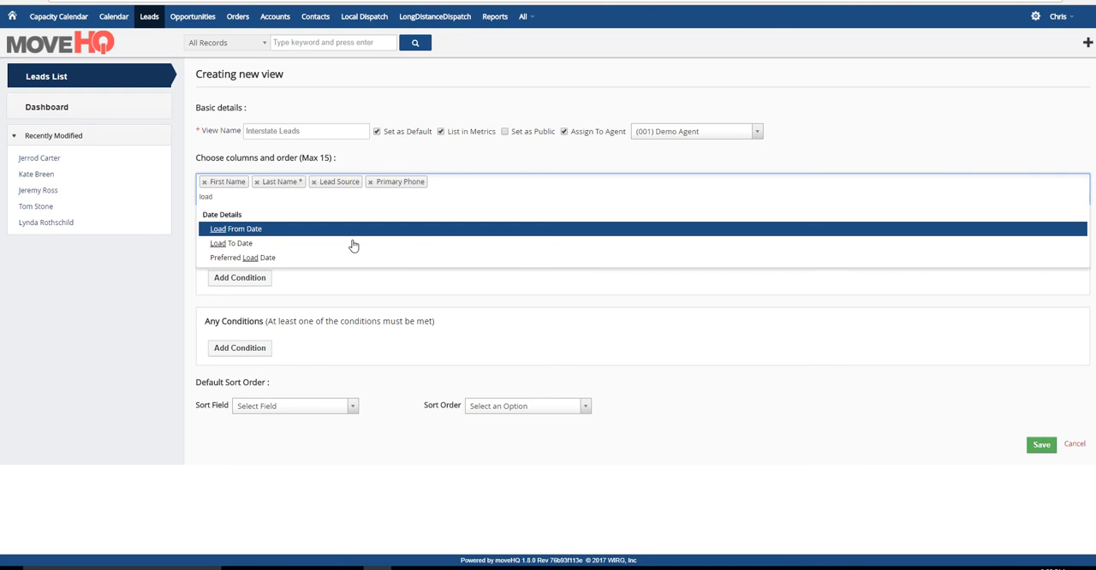
pyautogui.click(277, 233)
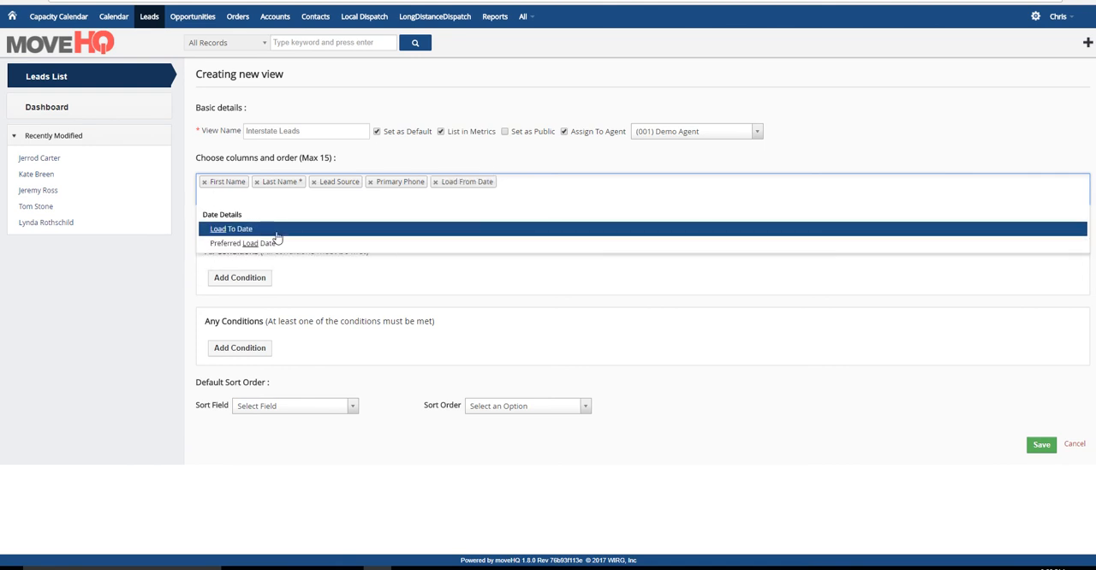
# - Add the Origin City, Destination City and Assigned To columns, and save the view
pyautogui.write('orign')
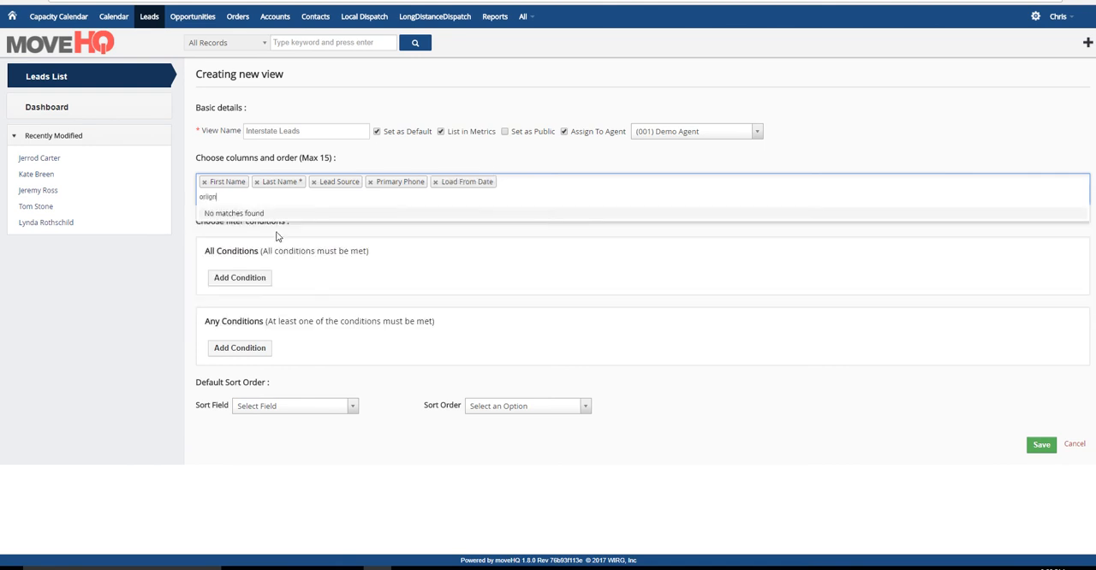
pyautogui.press('BackSpace')
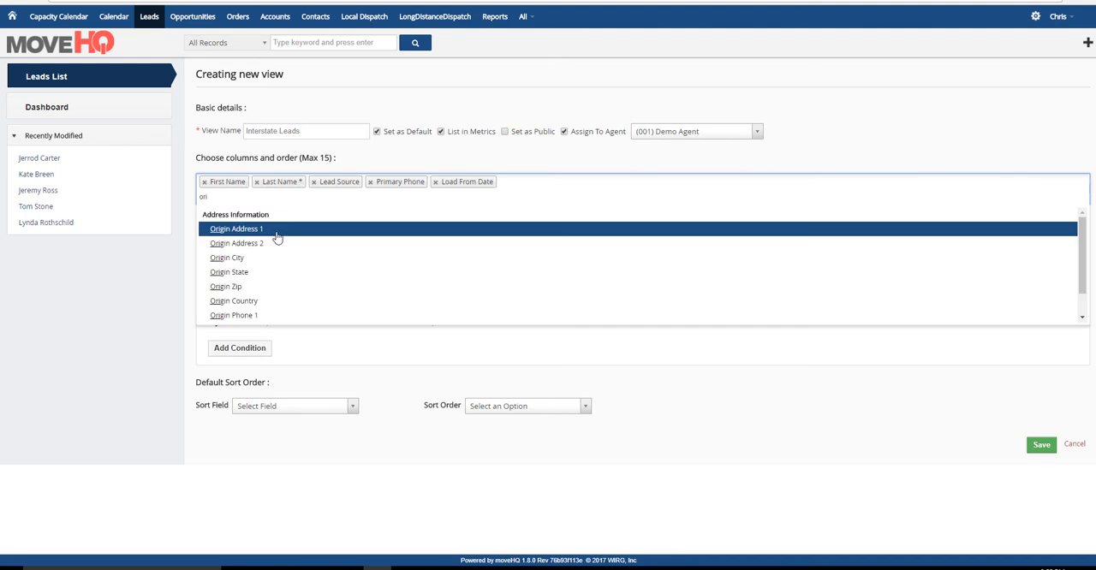
pyautogui.click(246, 260)
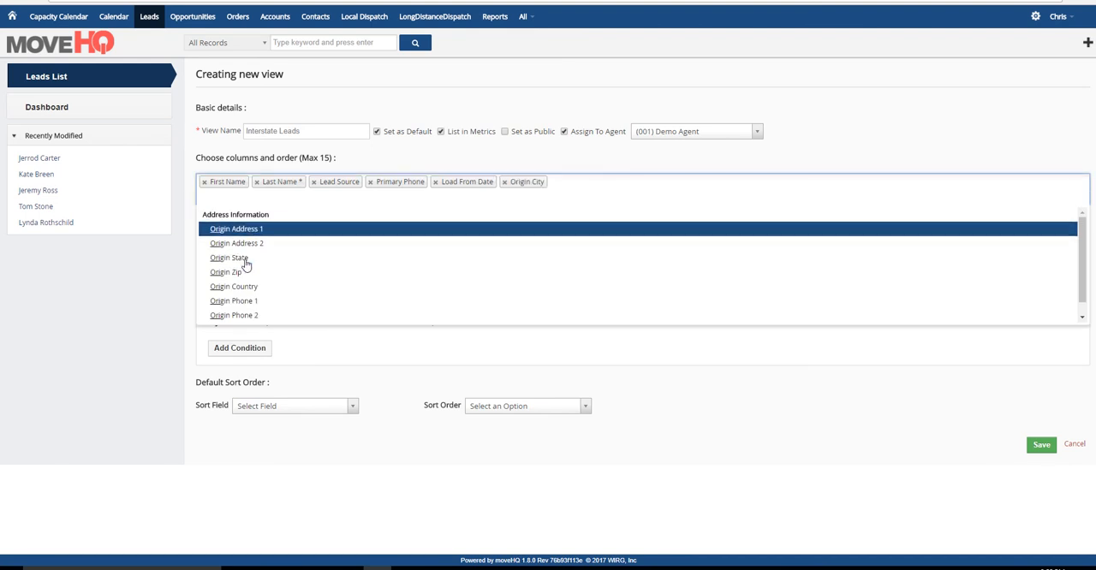
pyautogui.write('dest')
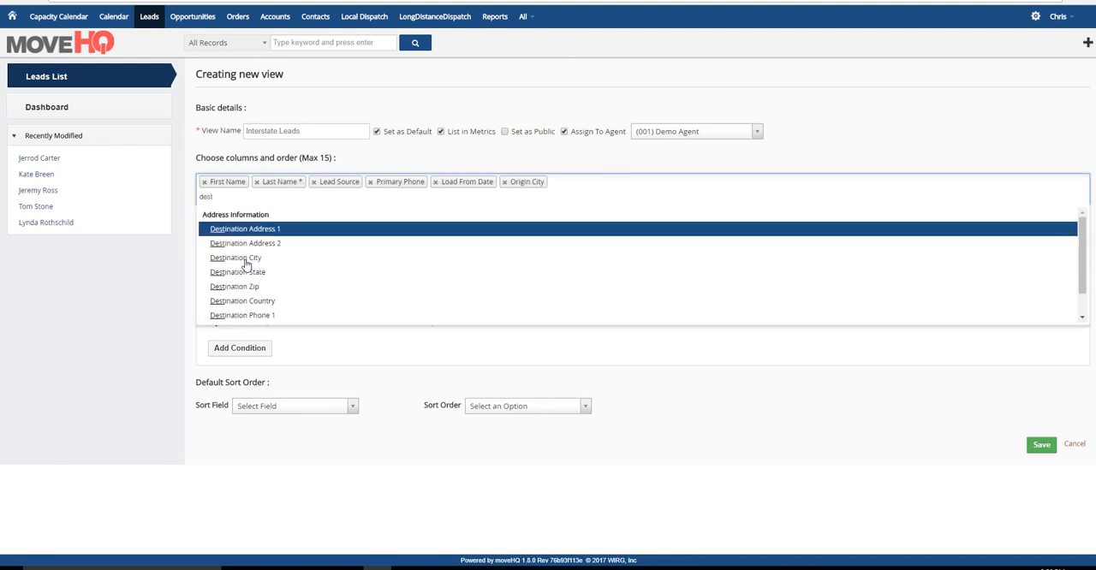
pyautogui.click(246, 260)
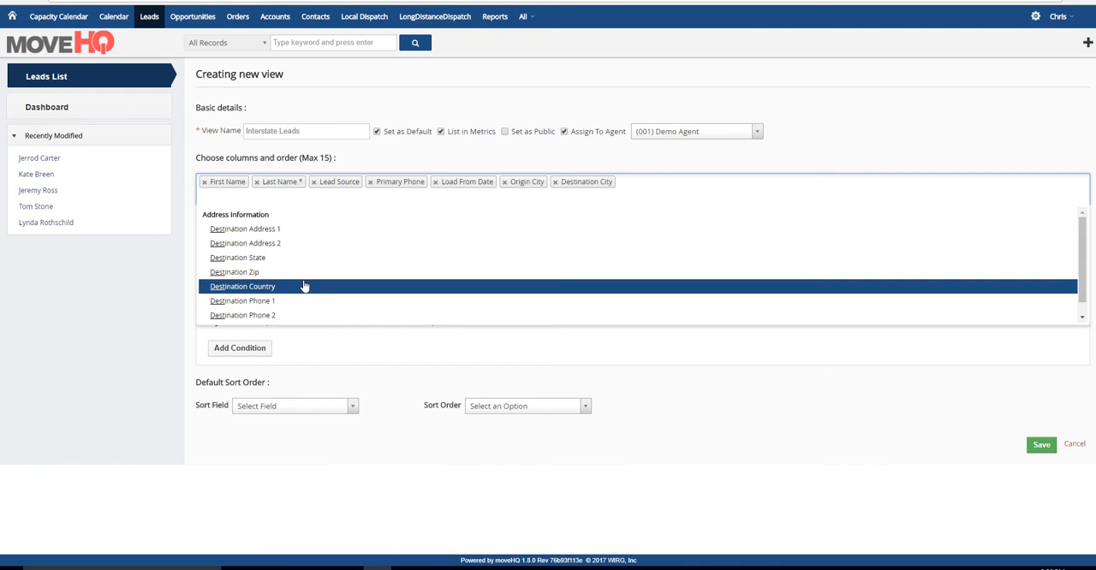
pyautogui.write('assi')
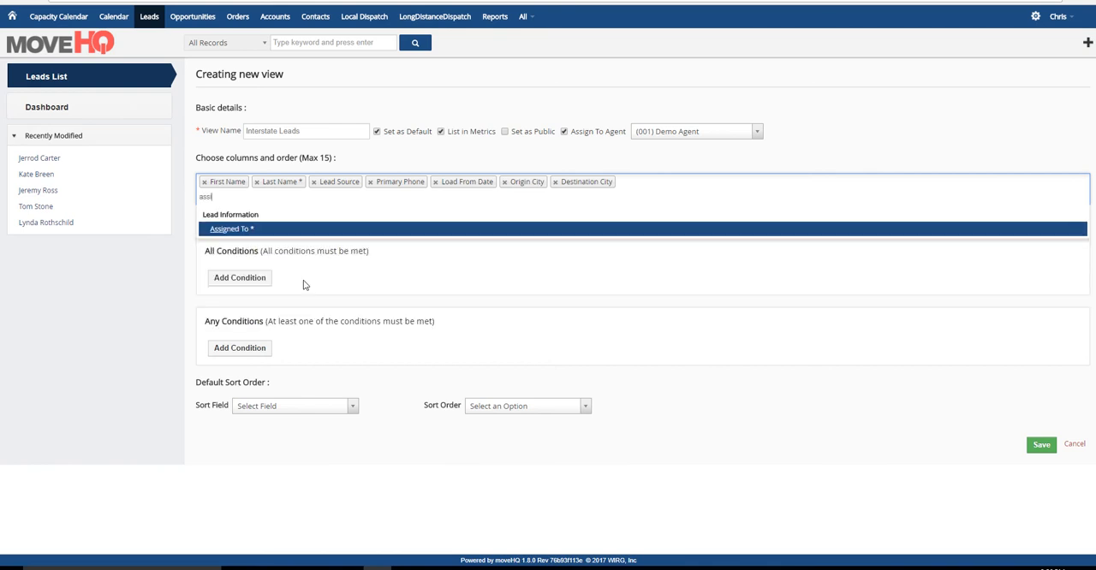
pyautogui.click(231, 229)
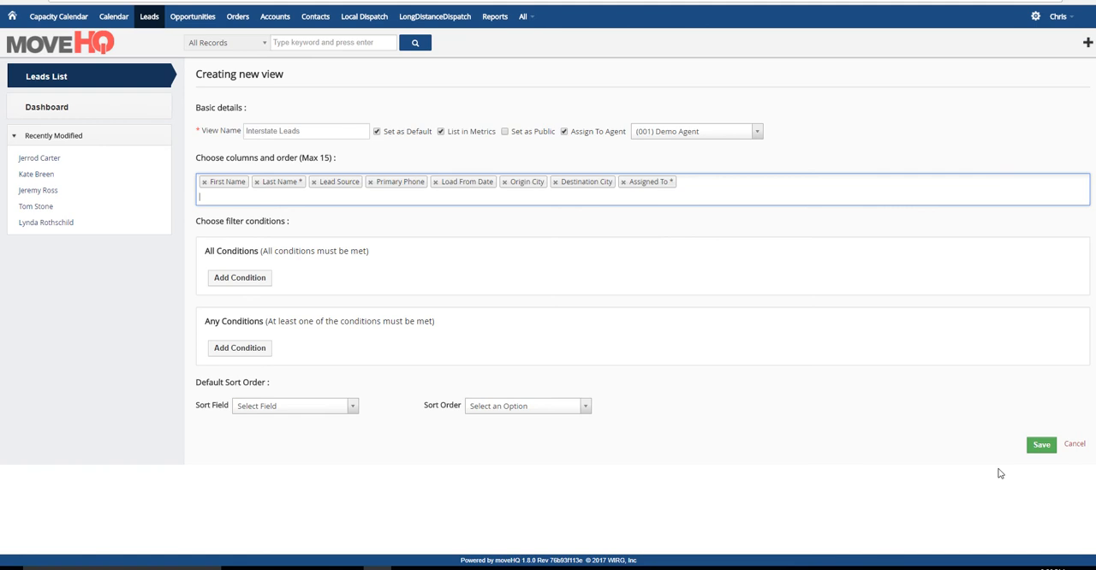
pyautogui.click(1040, 446)
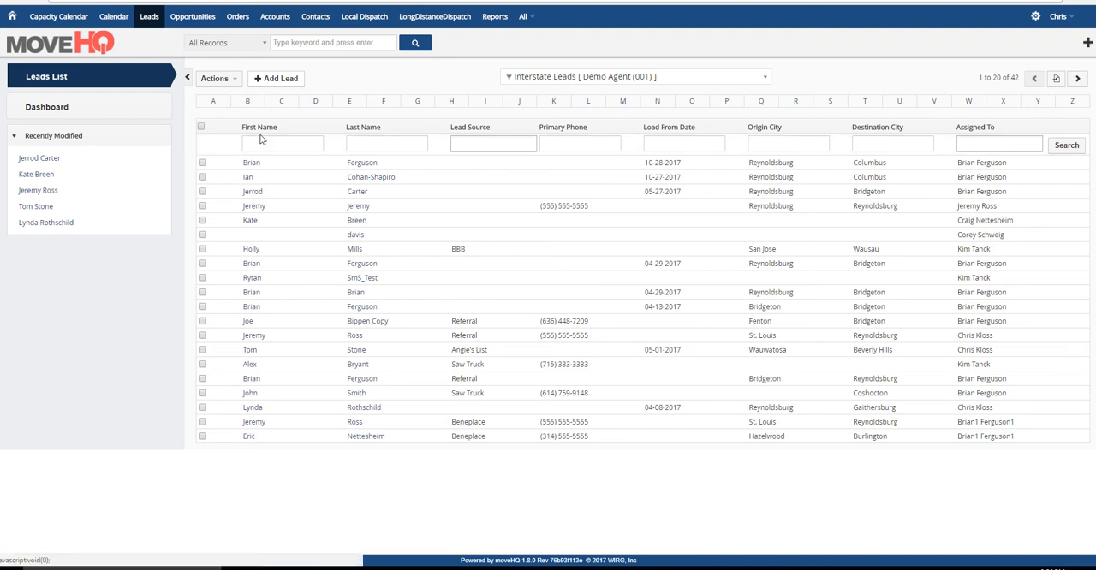
# - Edit the current Interstate Leads filter to add Origin State and Destination State columns, each placed directly after its matching city column
pyautogui.click(234, 81)
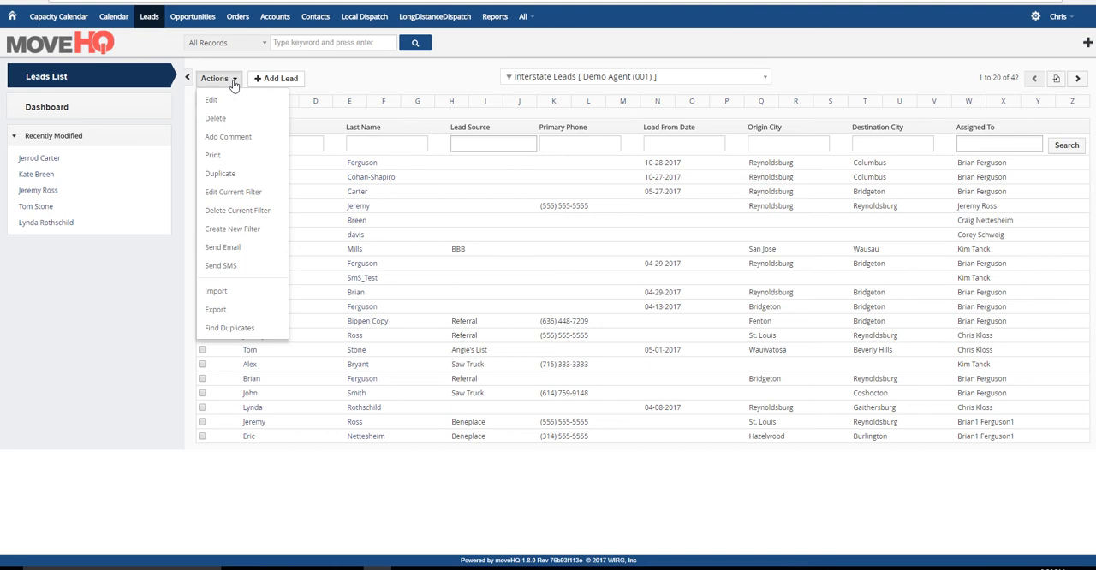
pyautogui.click(214, 195)
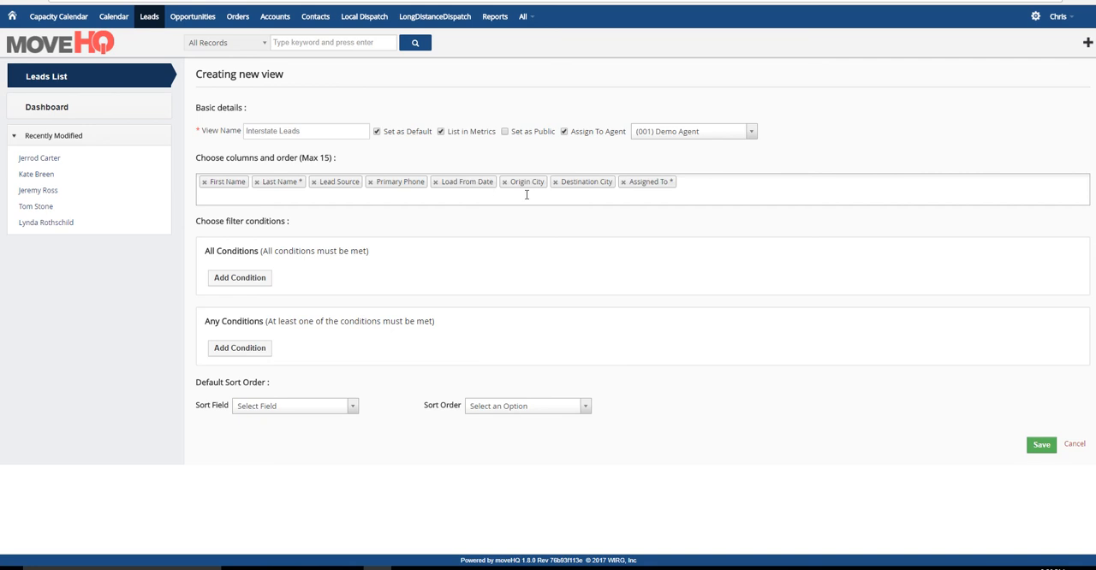
pyautogui.click(709, 180)
pyautogui.write('ori')
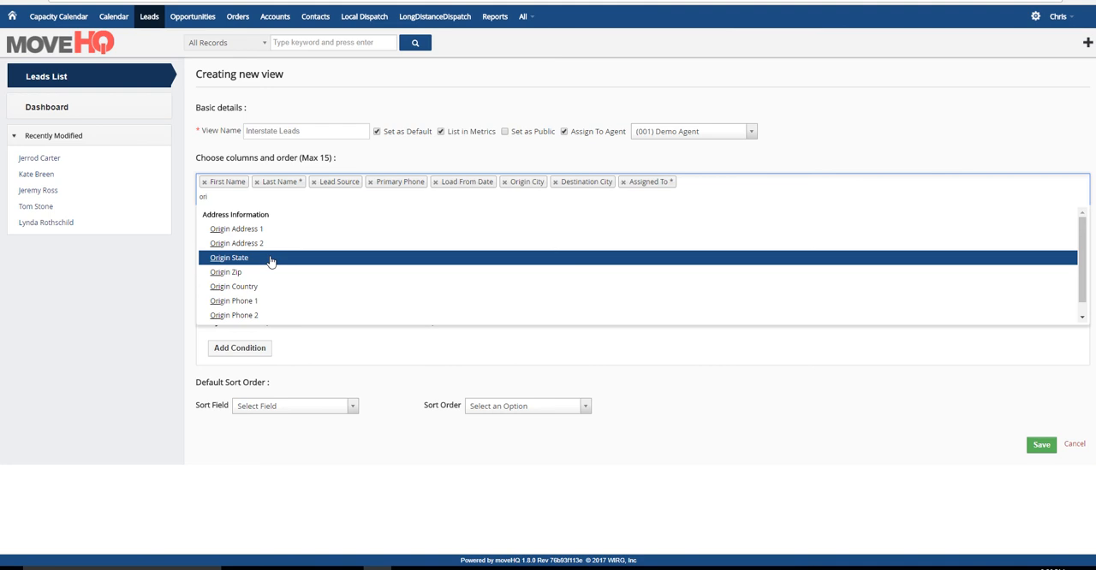
pyautogui.click(274, 259)
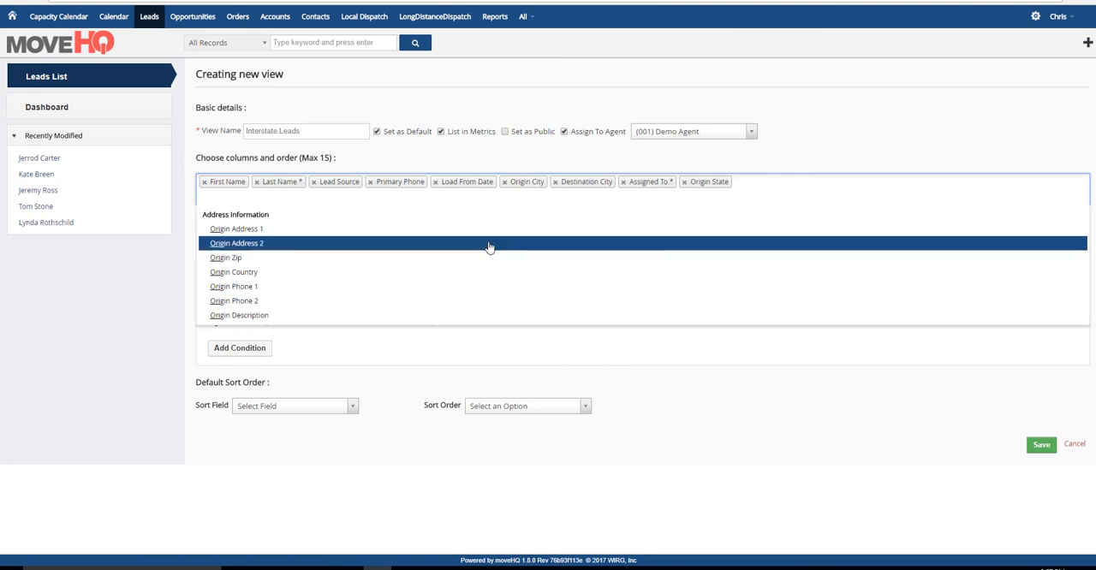
pyautogui.write('s')
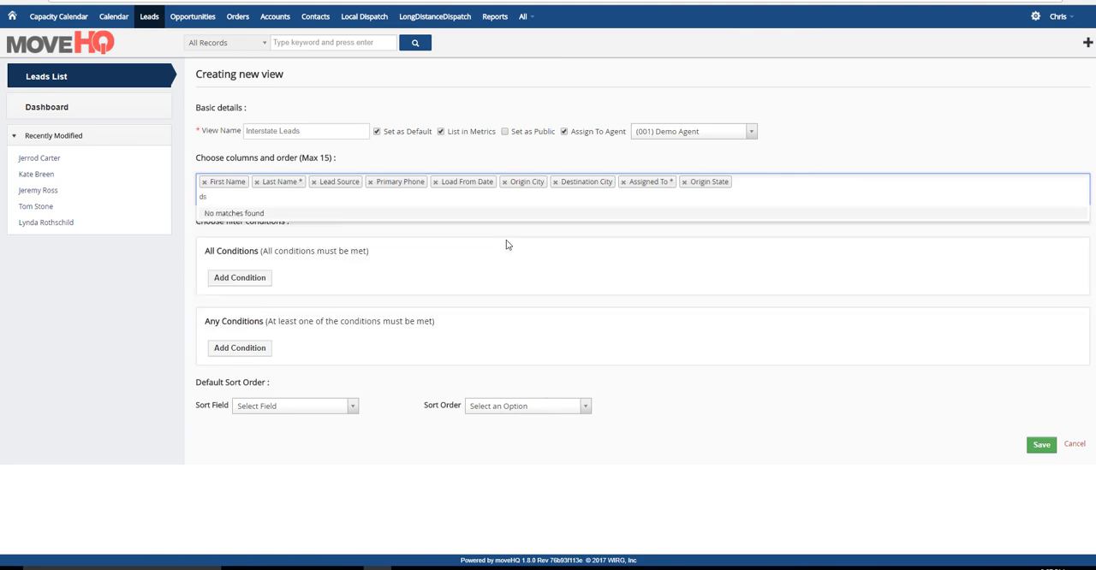
pyautogui.write('est')
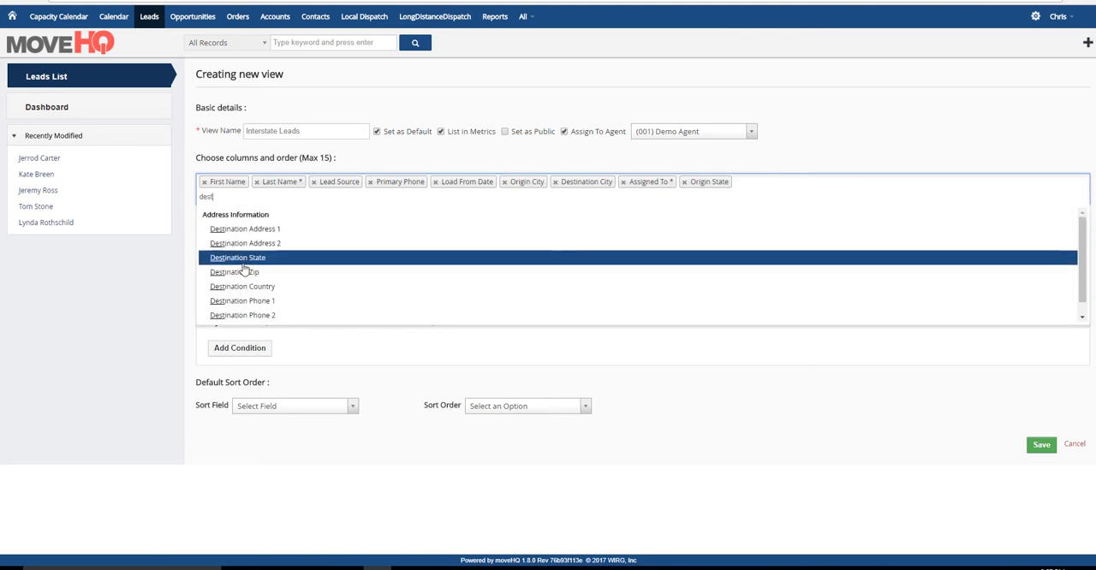
pyautogui.click(355, 258)
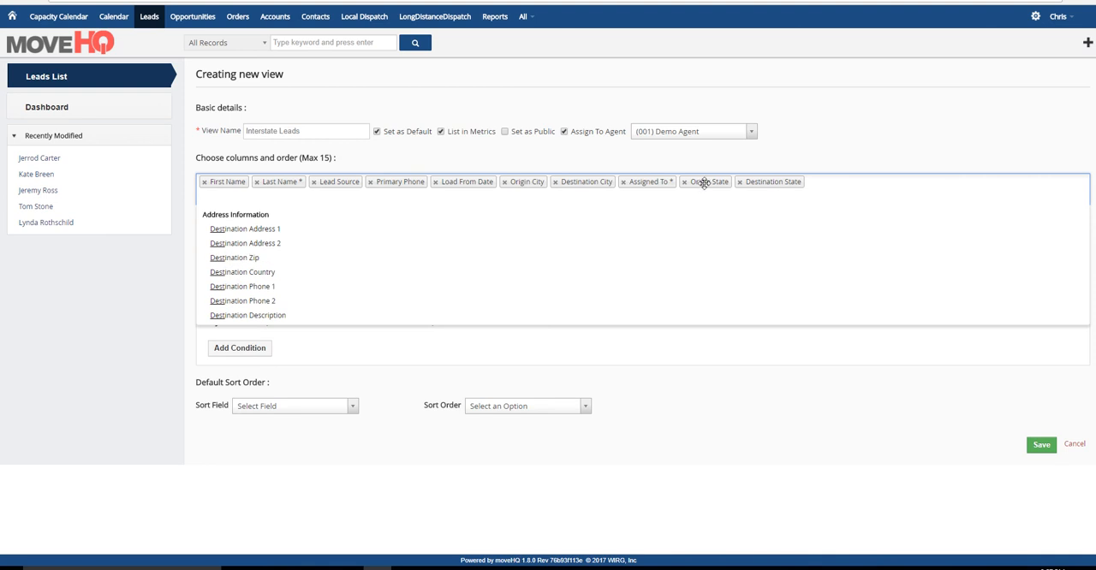
pyautogui.moveTo(702, 183); pyautogui.dragTo(568, 183)
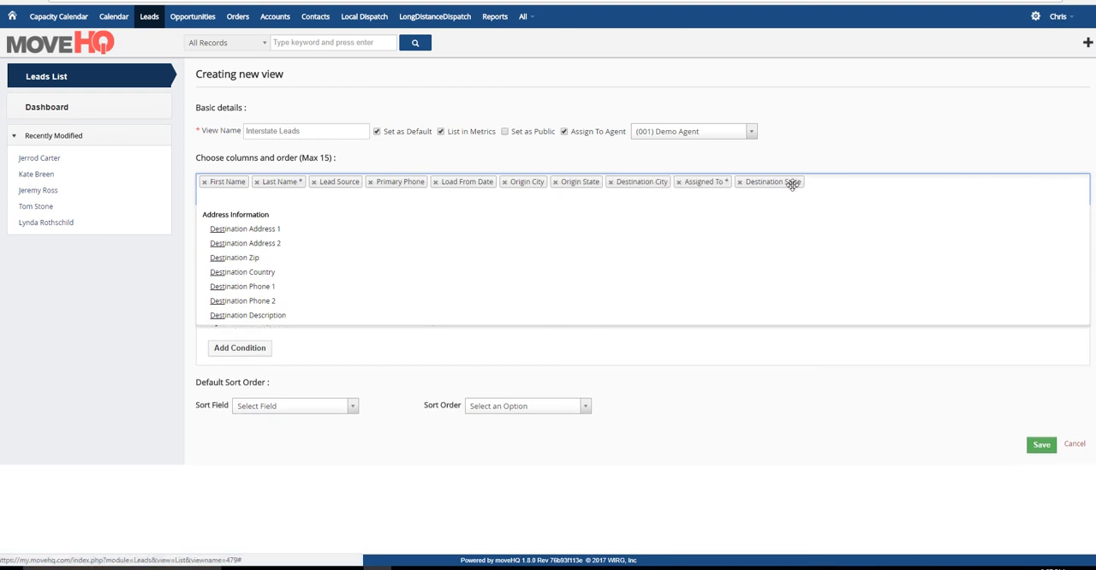
pyautogui.moveTo(792, 183); pyautogui.dragTo(699, 182)
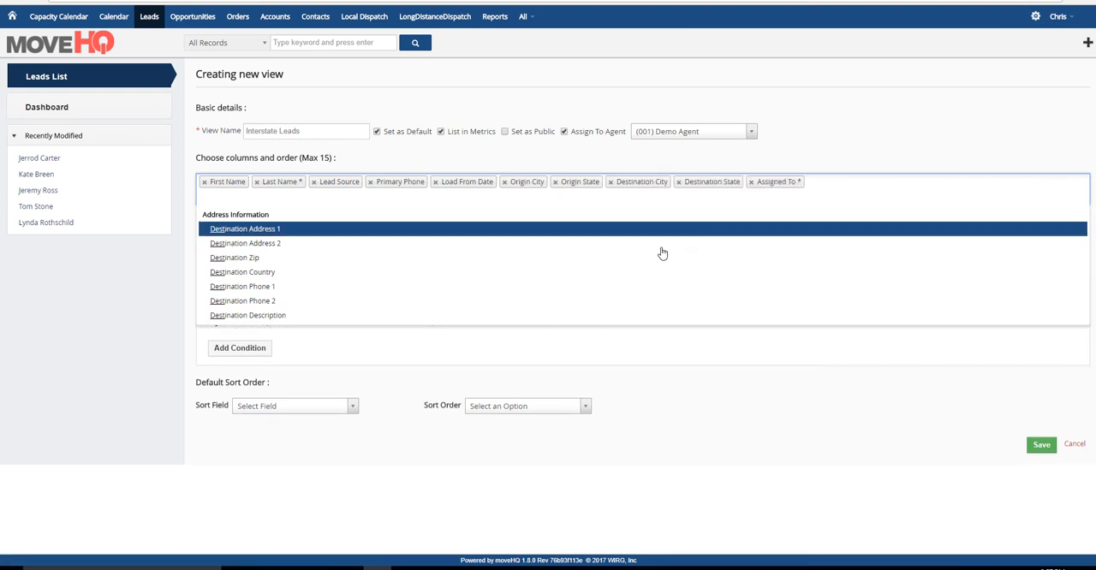
# - Add an all-conditions filter rule requiring Commodity to equal Household
pyautogui.click(394, 356)
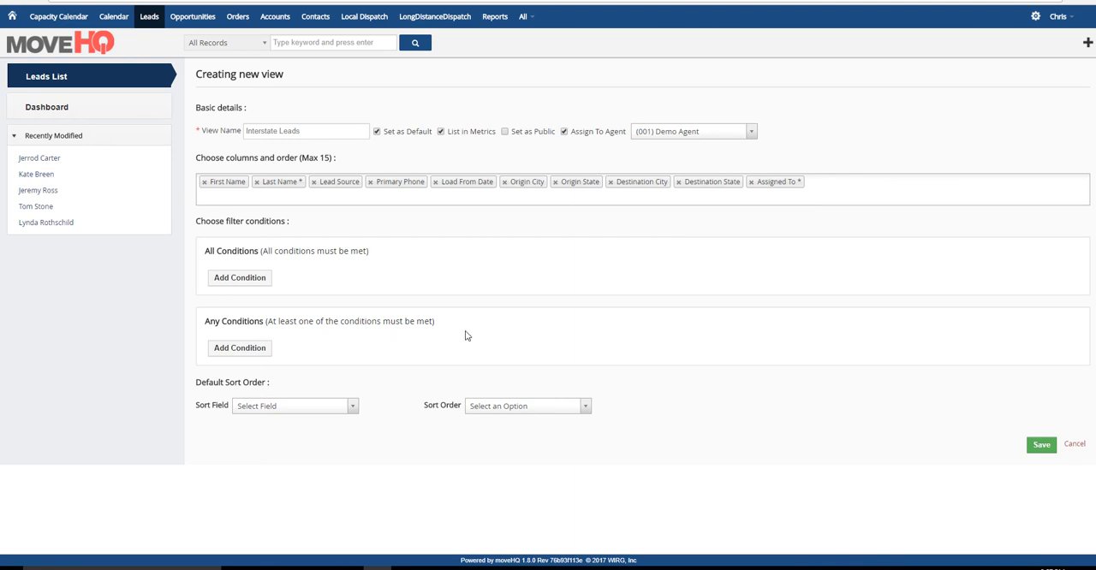
pyautogui.click(254, 280)
pyautogui.click(446, 281)
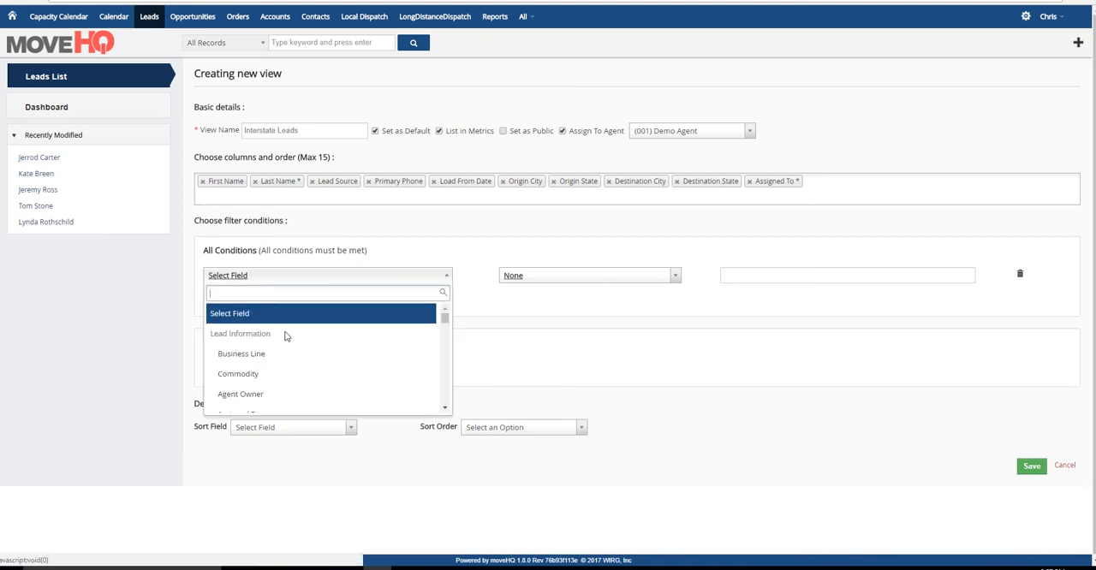
pyautogui.click(265, 377)
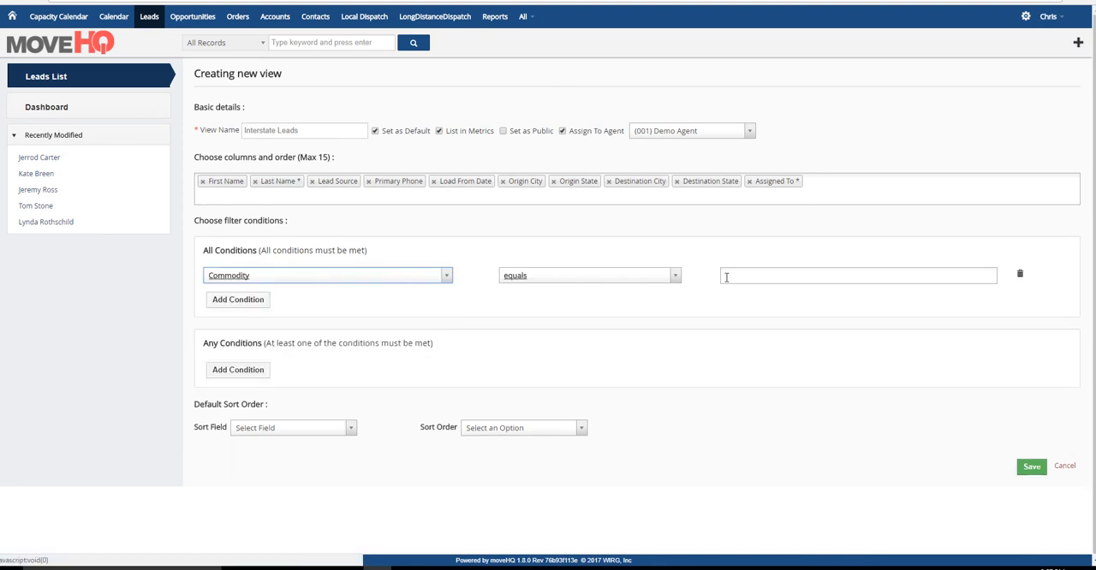
pyautogui.click(795, 277)
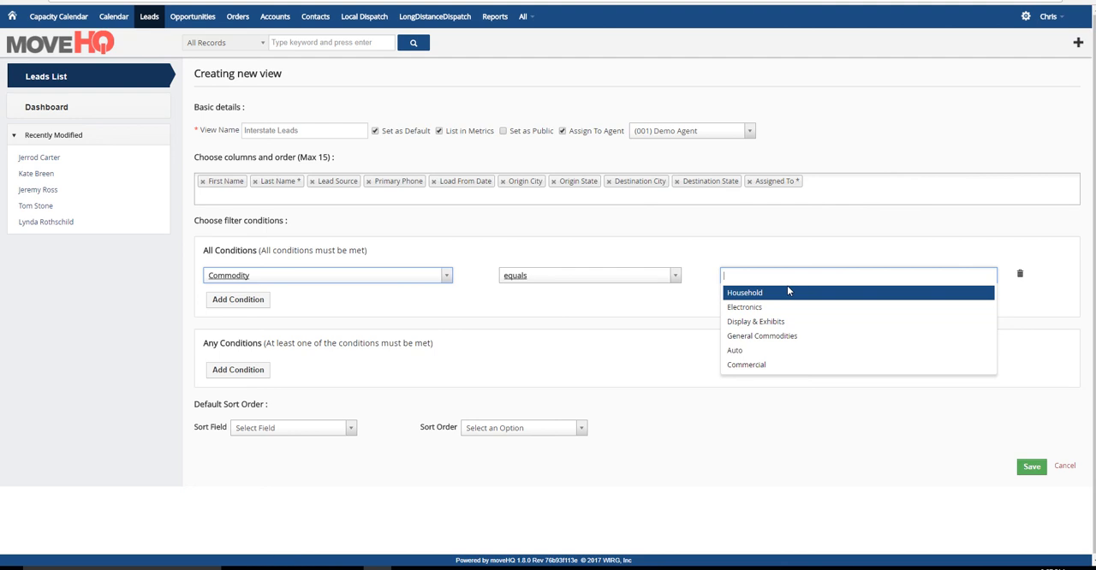
pyautogui.click(763, 294)
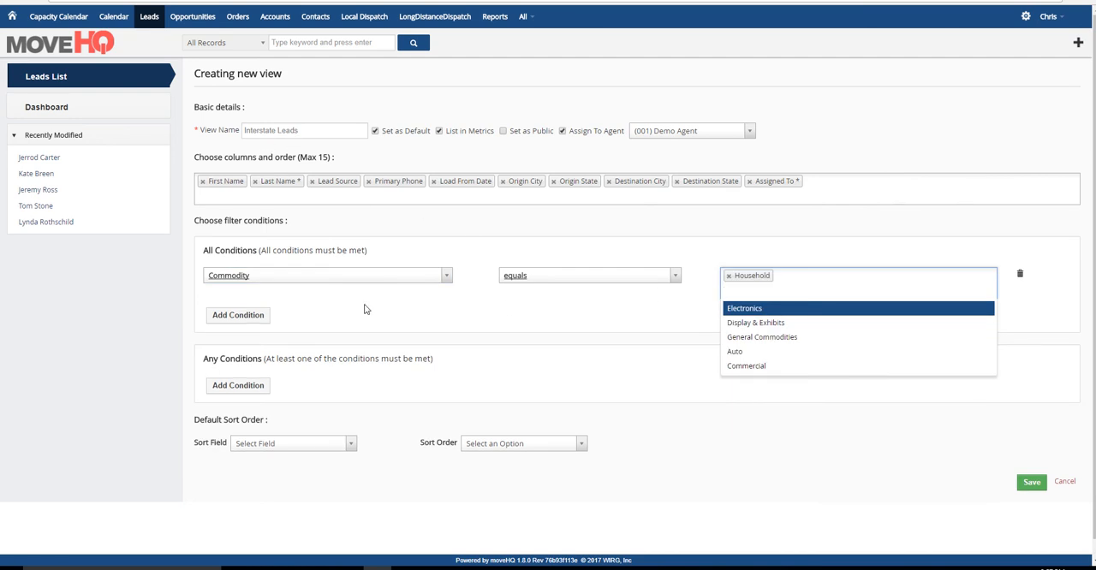
# - Add a second all-conditions rule requiring Assigned To to equal the chosen user's name, and save the view
pyautogui.click(238, 315)
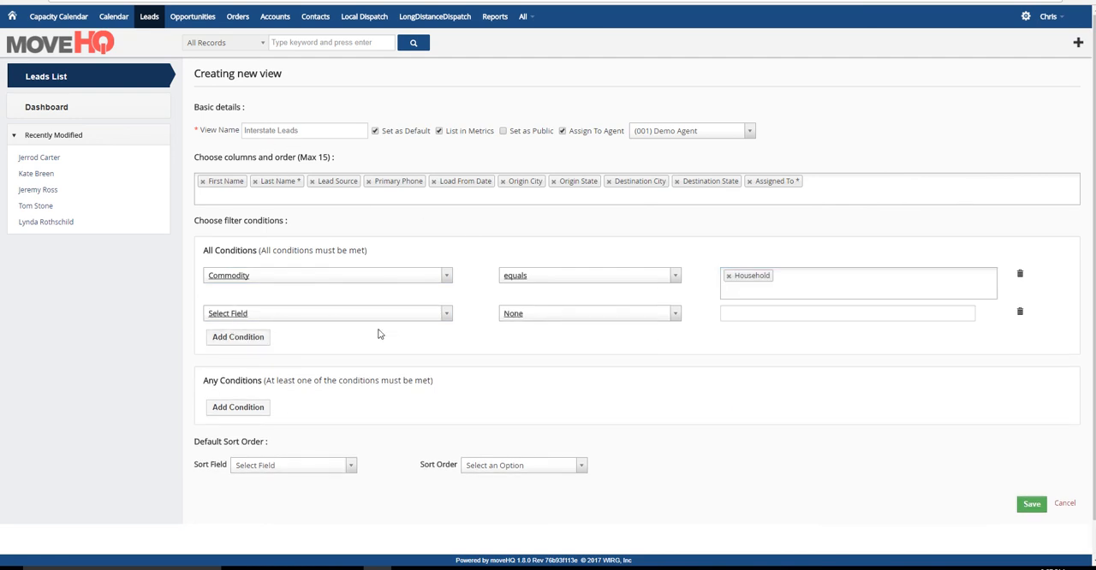
pyautogui.click(446, 317)
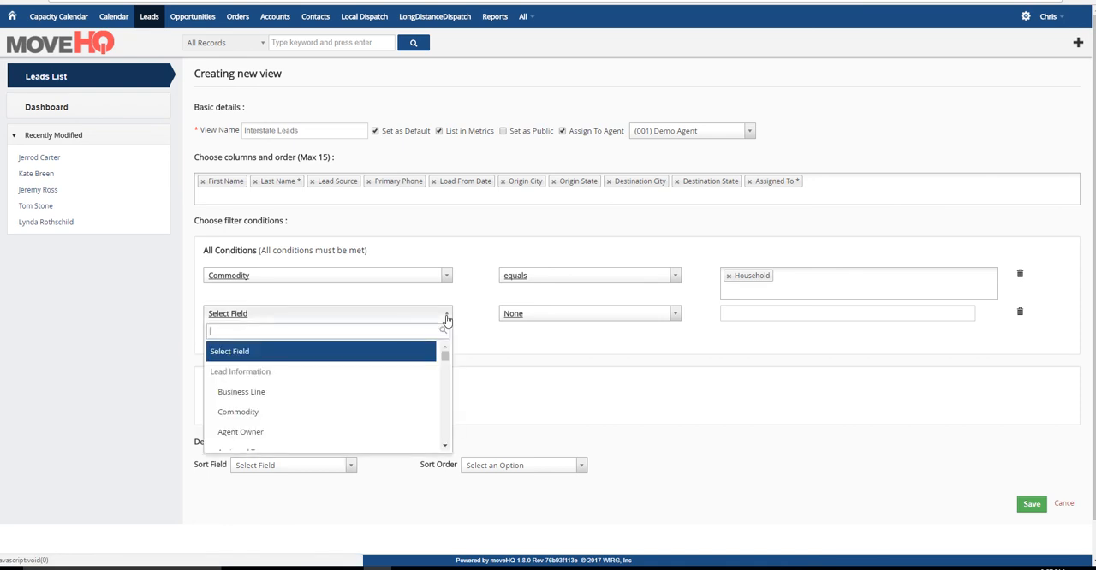
pyautogui.write('ass')
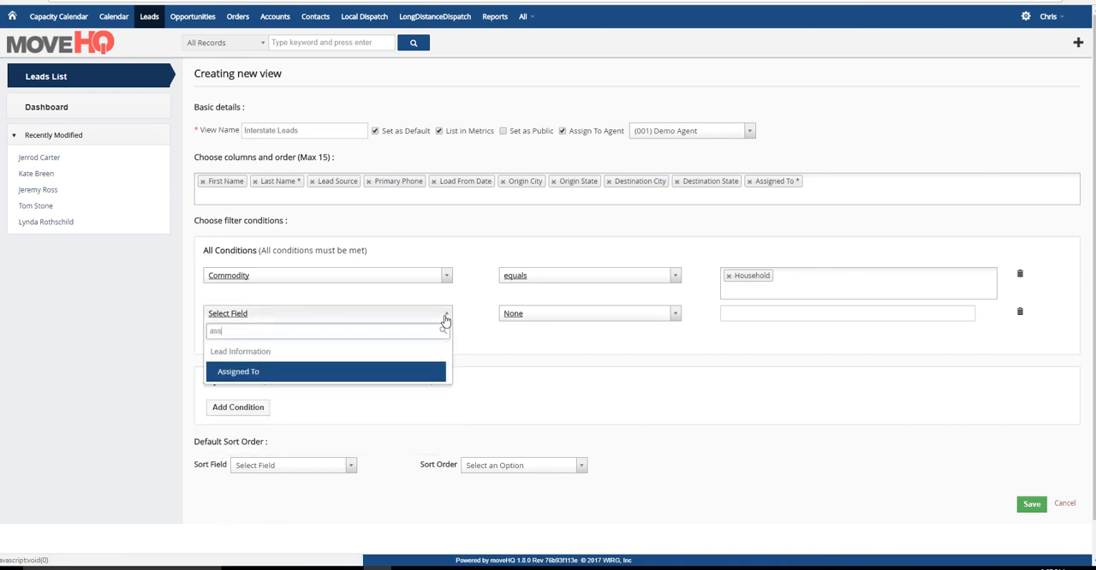
pyautogui.click(274, 374)
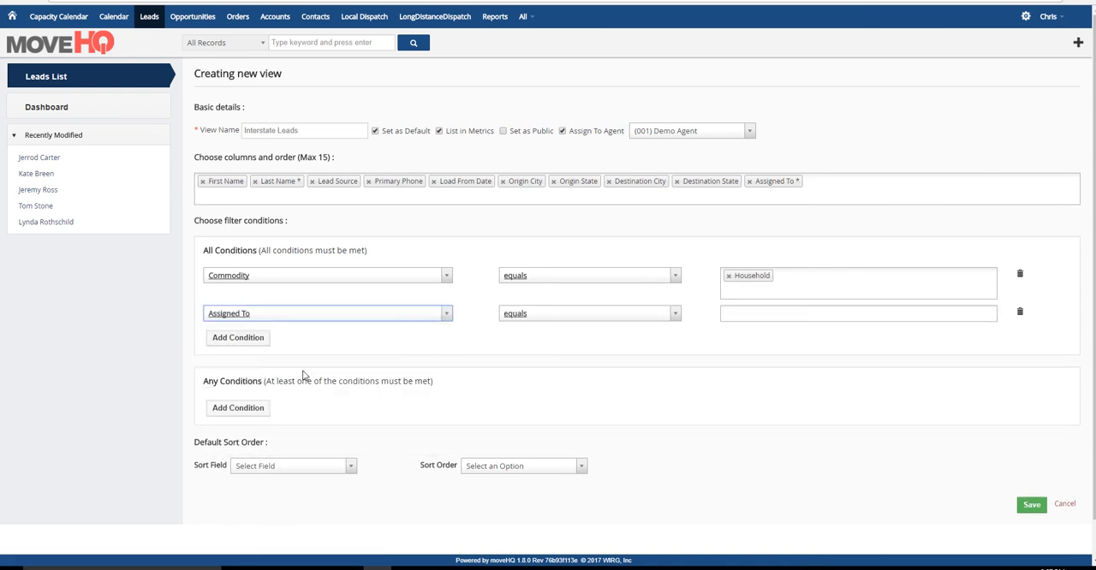
pyautogui.click(754, 311)
pyautogui.scroll(-5, 770, 415)
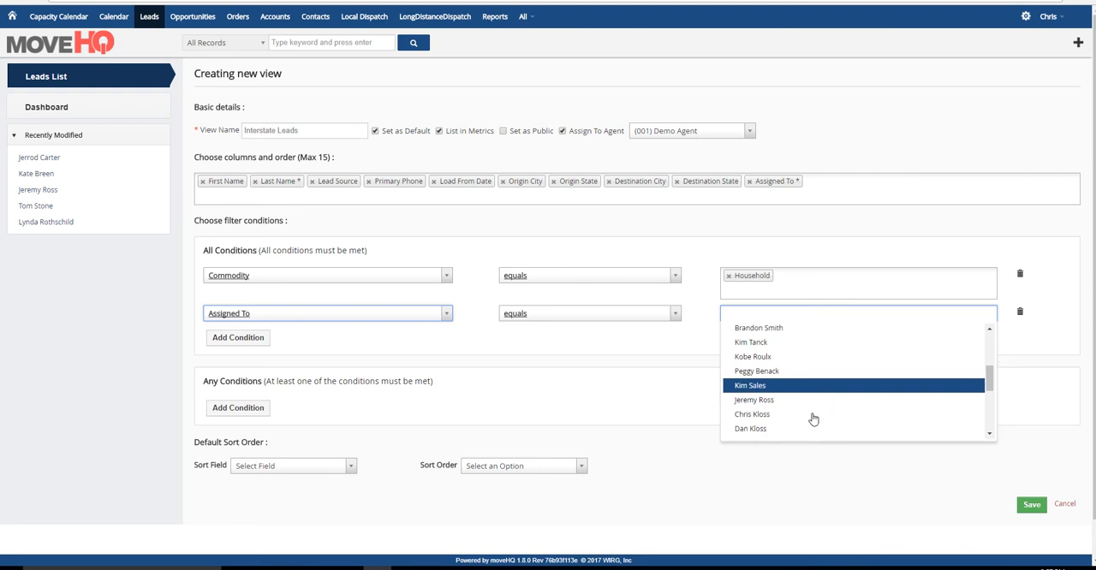
pyautogui.click(810, 387)
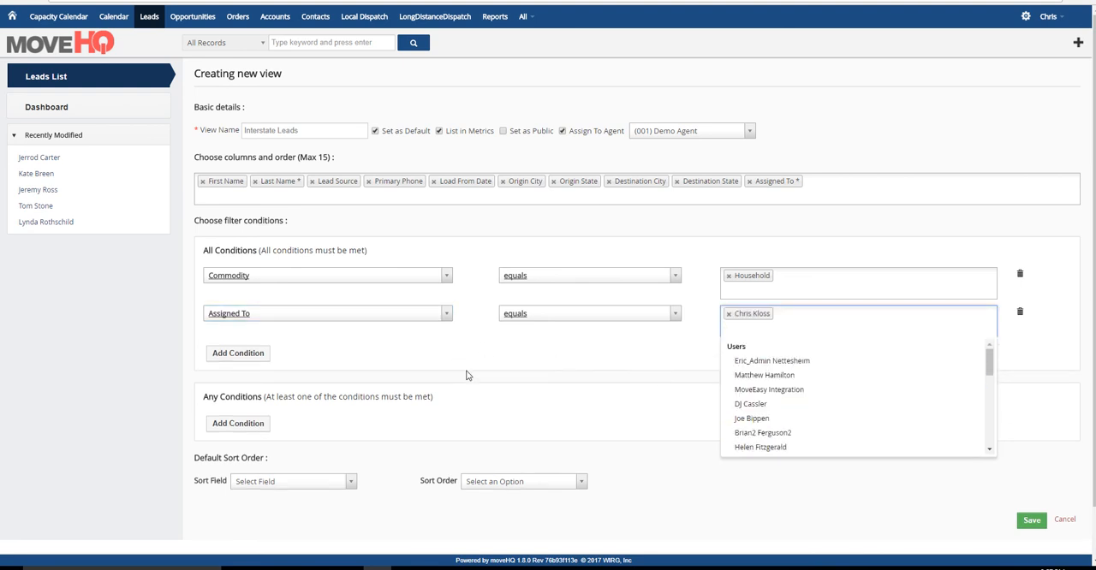
pyautogui.click(527, 407)
pyautogui.click(1038, 522)
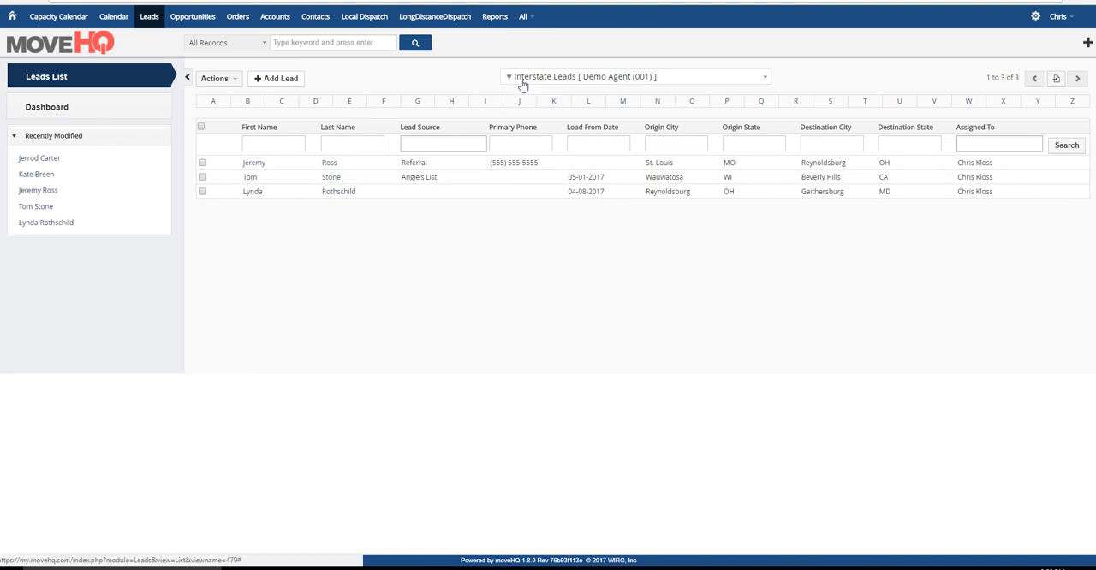
# - Edit the current Interstate Leads filter to sort by Load From Date in ASC order by default, and save it
pyautogui.click(231, 78)
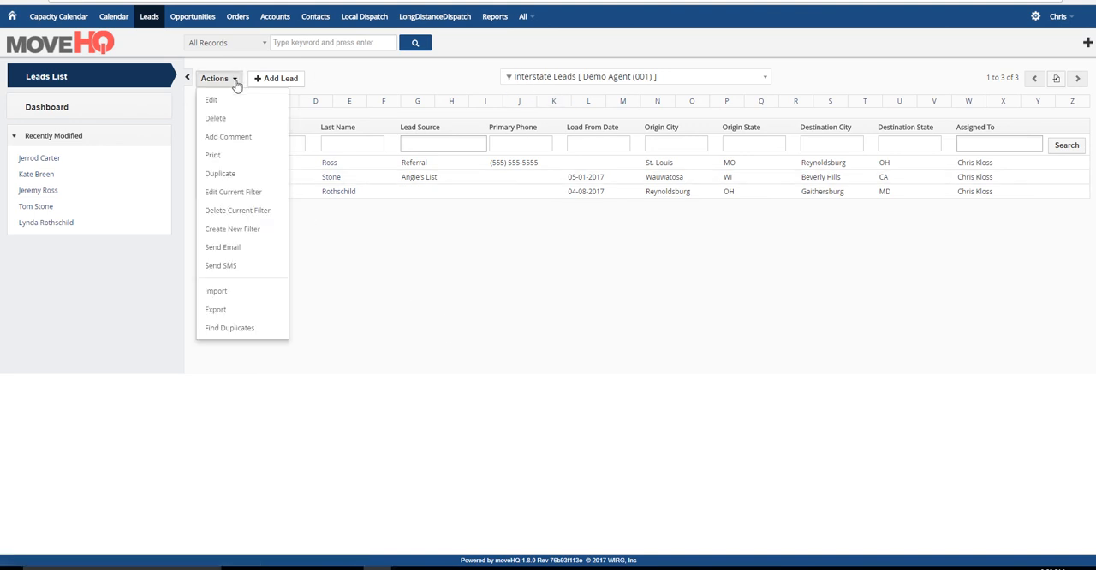
pyautogui.click(226, 192)
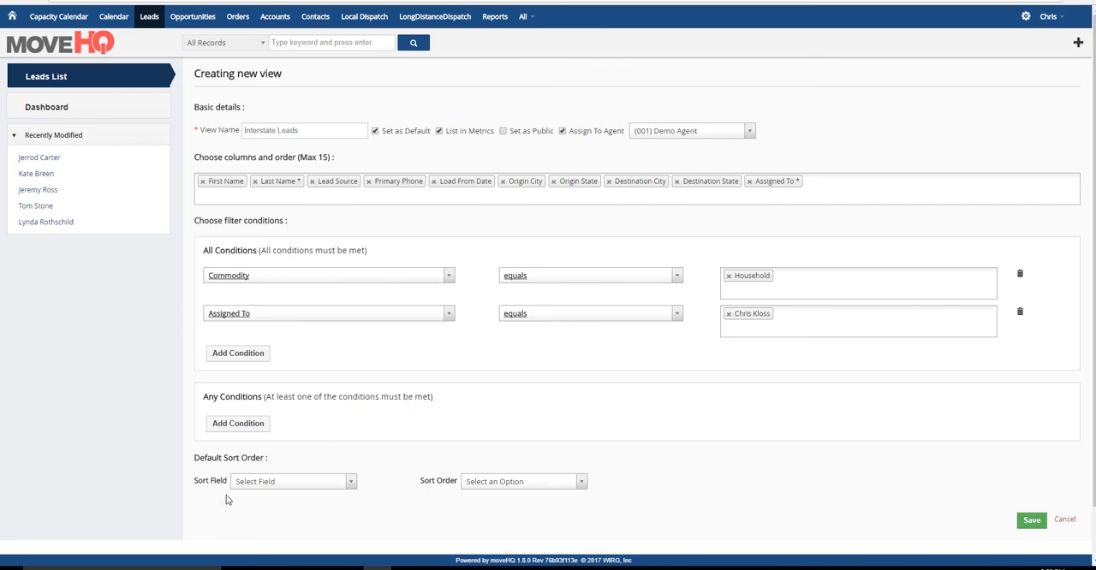
pyautogui.click(351, 484)
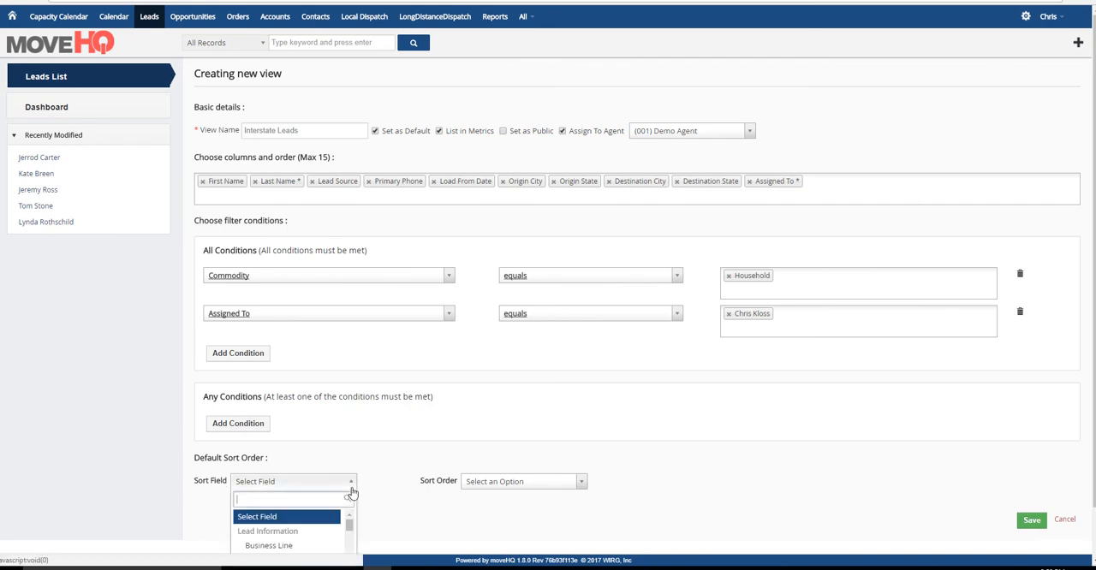
pyautogui.write('load')
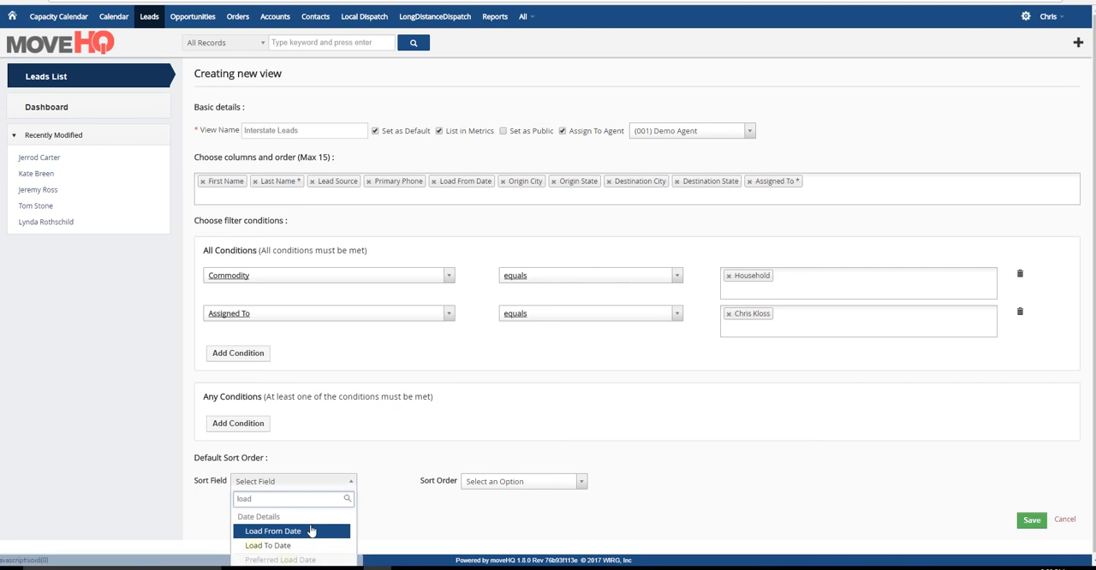
pyautogui.click(297, 533)
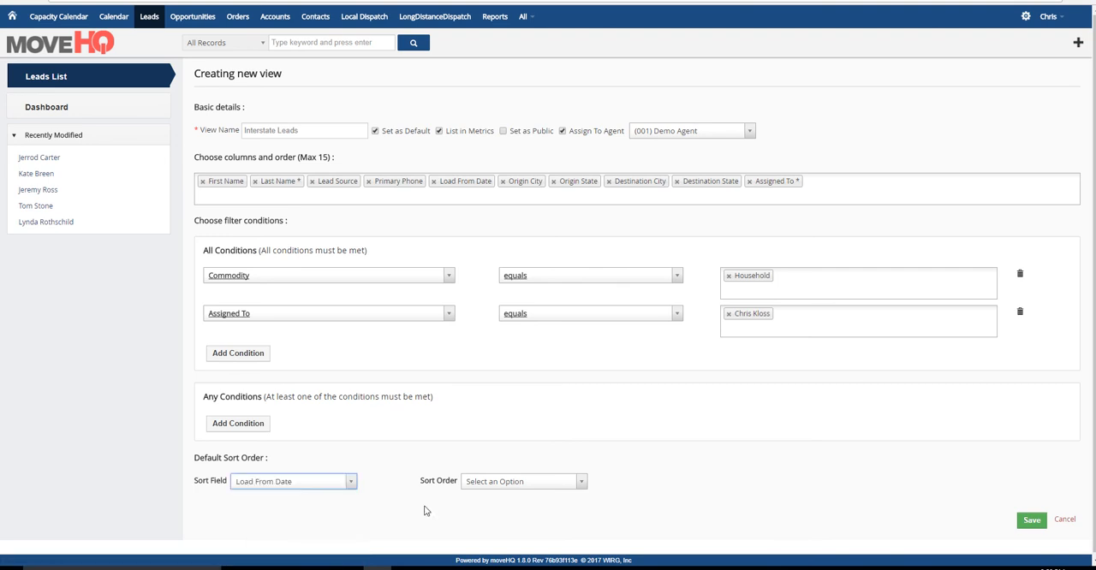
pyautogui.click(582, 485)
pyautogui.click(488, 532)
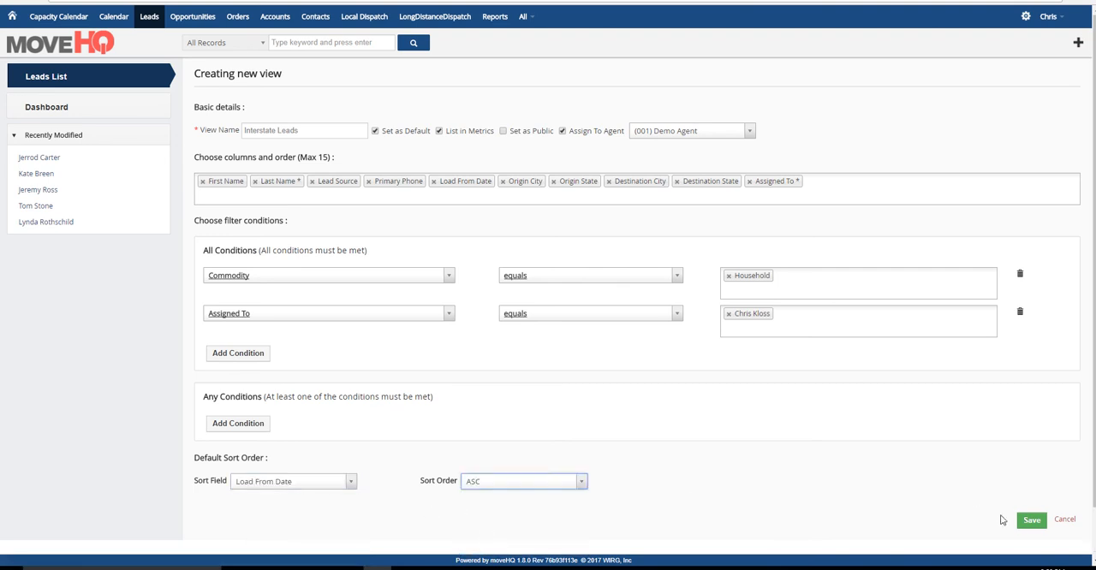
pyautogui.click(1031, 522)
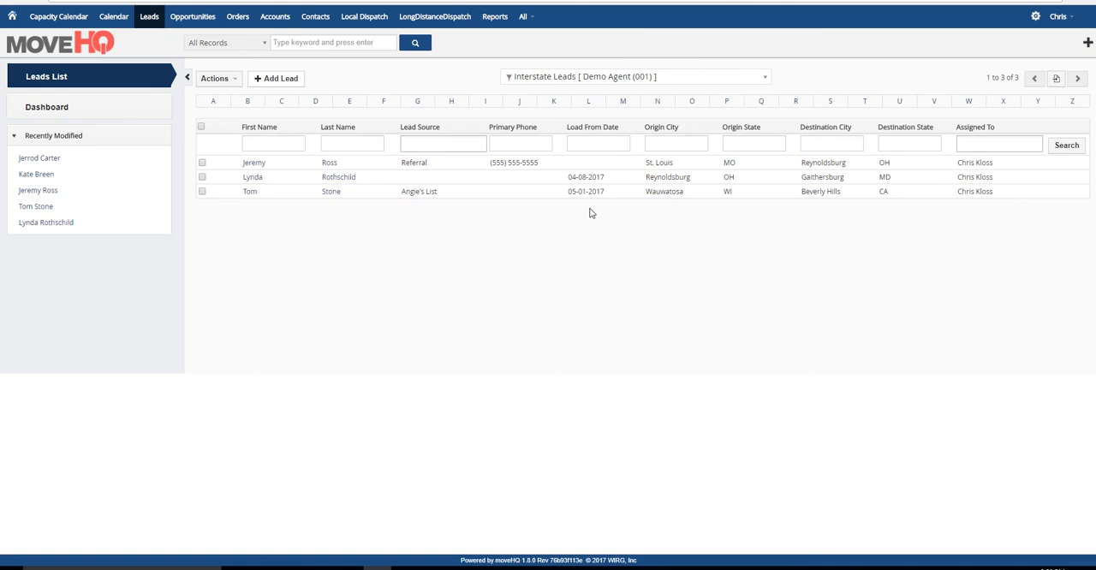
# - Switch to the first agent view in the filter list and browse to page 2 and back to page 1
pyautogui.moveTo(570, 1)
pyautogui.click(764, 77)
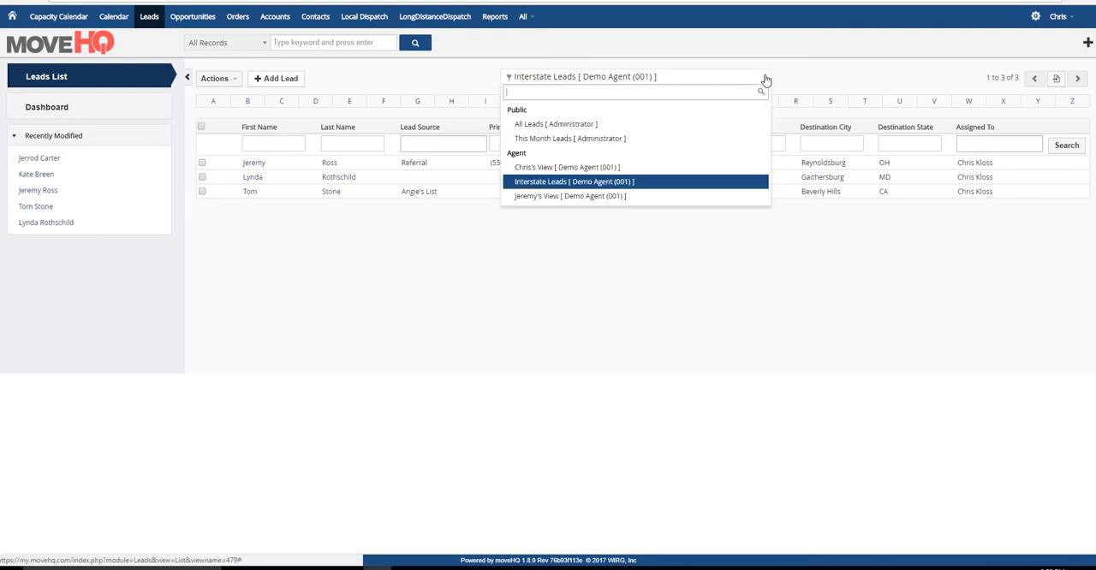
pyautogui.click(565, 167)
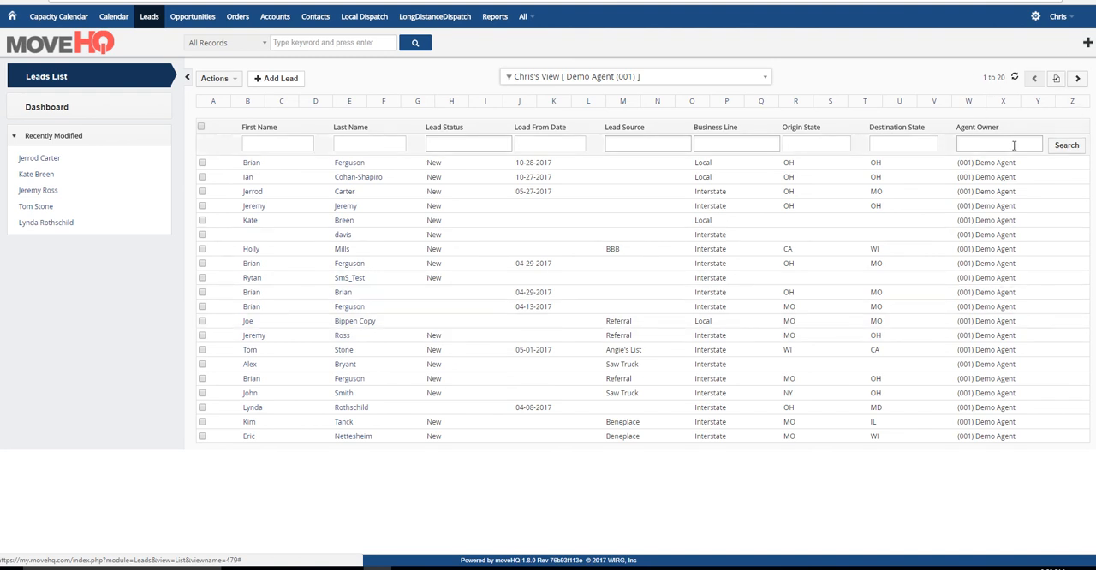
pyautogui.click(1078, 78)
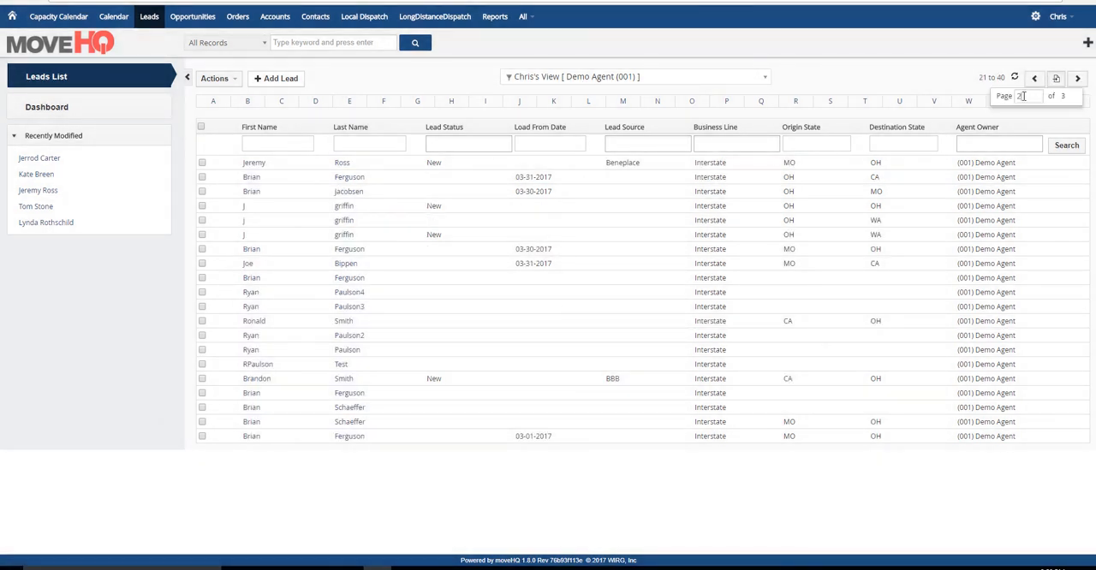
pyautogui.moveTo(1022, 96); pyautogui.dragTo(987, 96)
pyautogui.write('1')
pyautogui.press('Return')
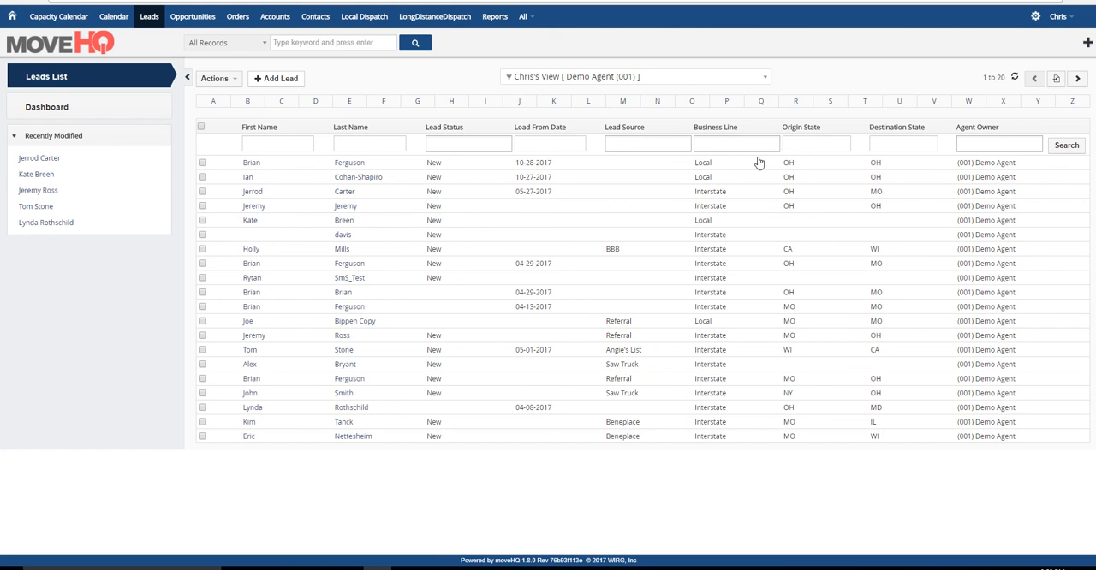
pyautogui.click(47, 78)
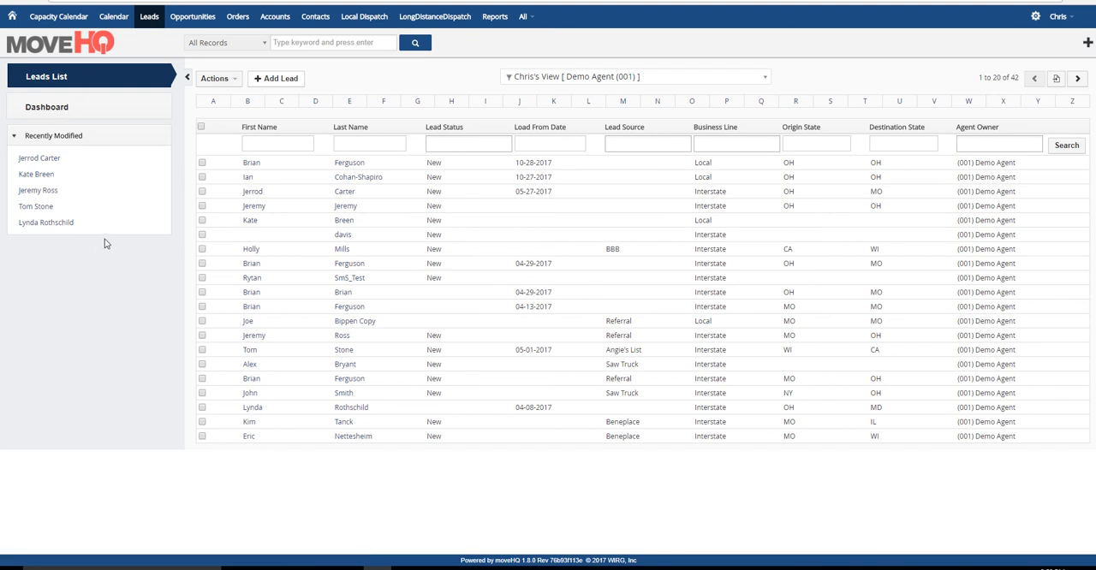
# - Limit the keyword search to Leads and narrow the list to last names starting with C, restoring the full list at the end
pyautogui.click(321, 43)
pyautogui.click(265, 42)
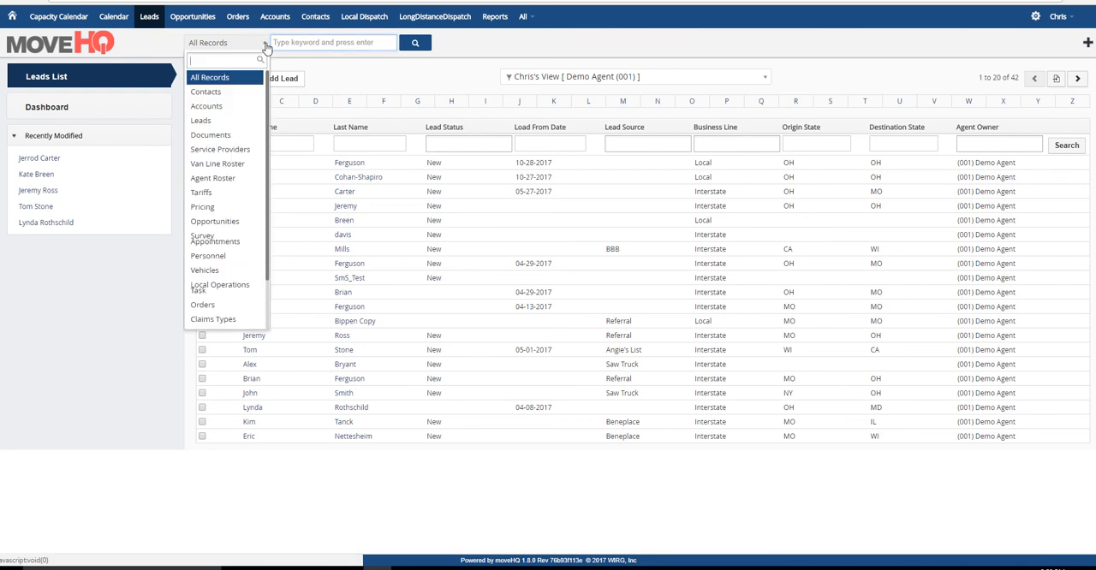
pyautogui.click(218, 123)
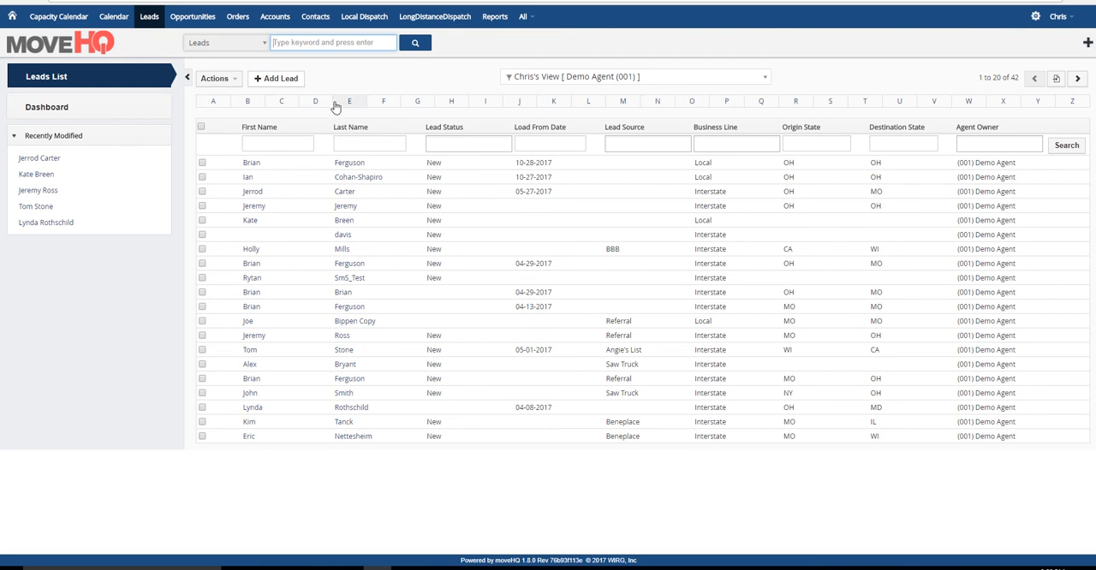
pyautogui.click(284, 101)
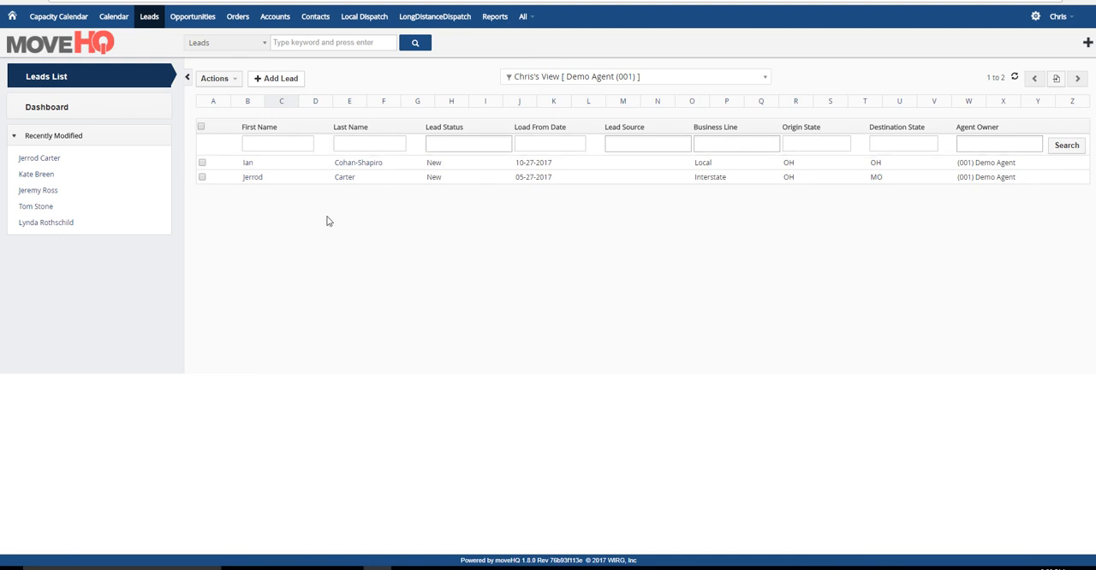
pyautogui.click(83, 76)
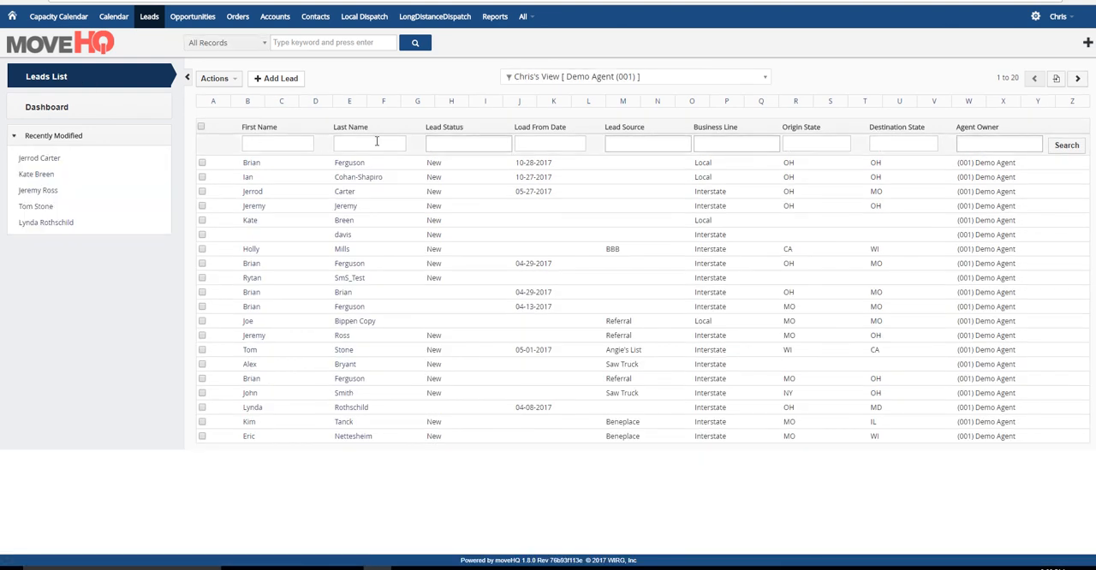
# - Search the Last Name column for a surname, and restore the full leads list after viewing the matches
pyautogui.click(351, 143)
pyautogui.write('silh')
pyautogui.press('BackSpace')
pyautogui.press('BackSpace')
pyautogui.press('BackSpace')
pyautogui.write('mith')
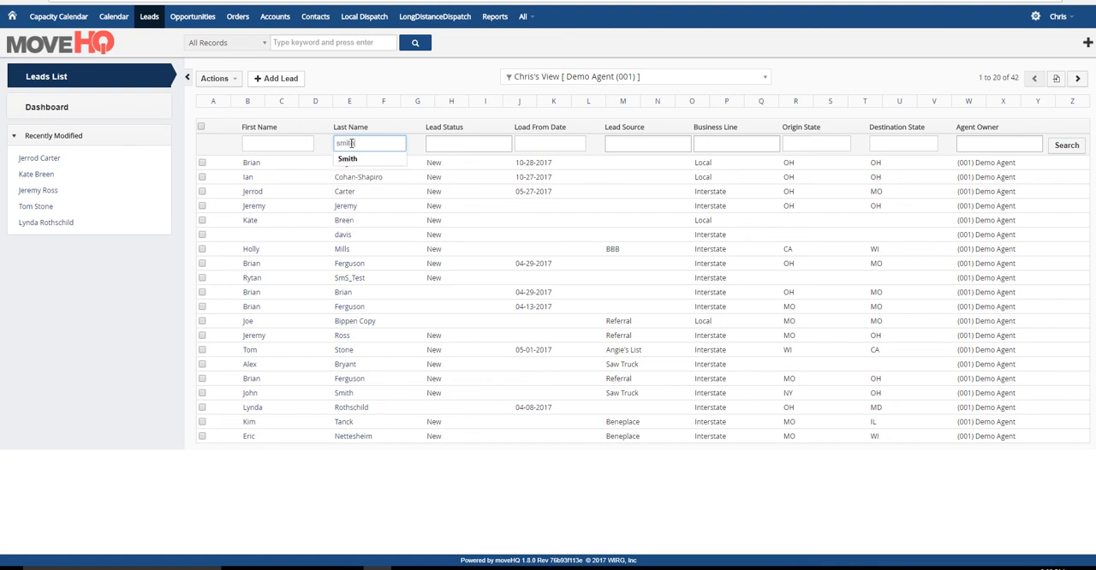
pyautogui.press('Return')
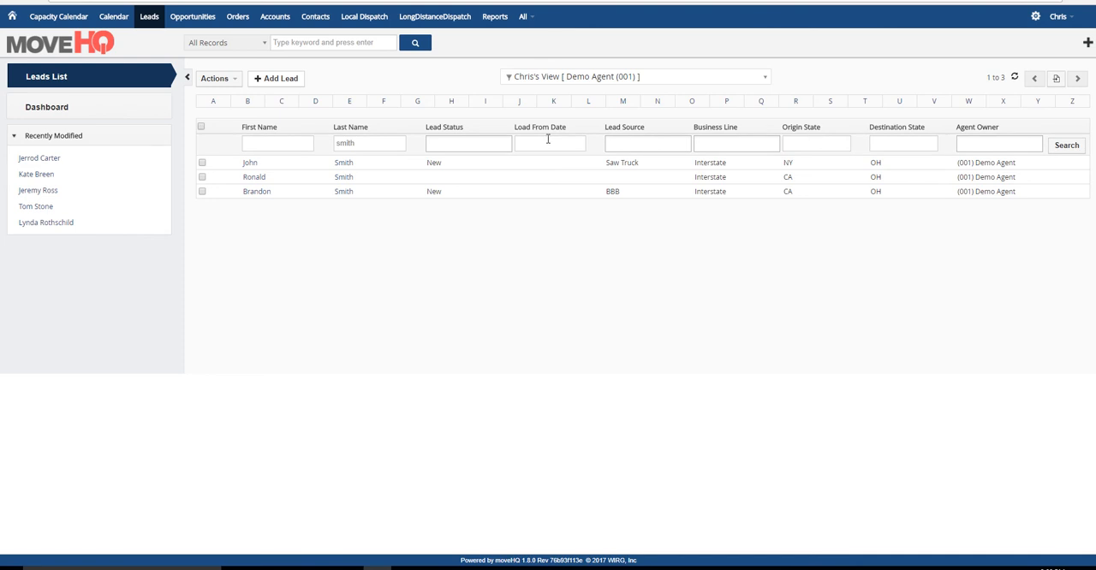
pyautogui.click(54, 78)
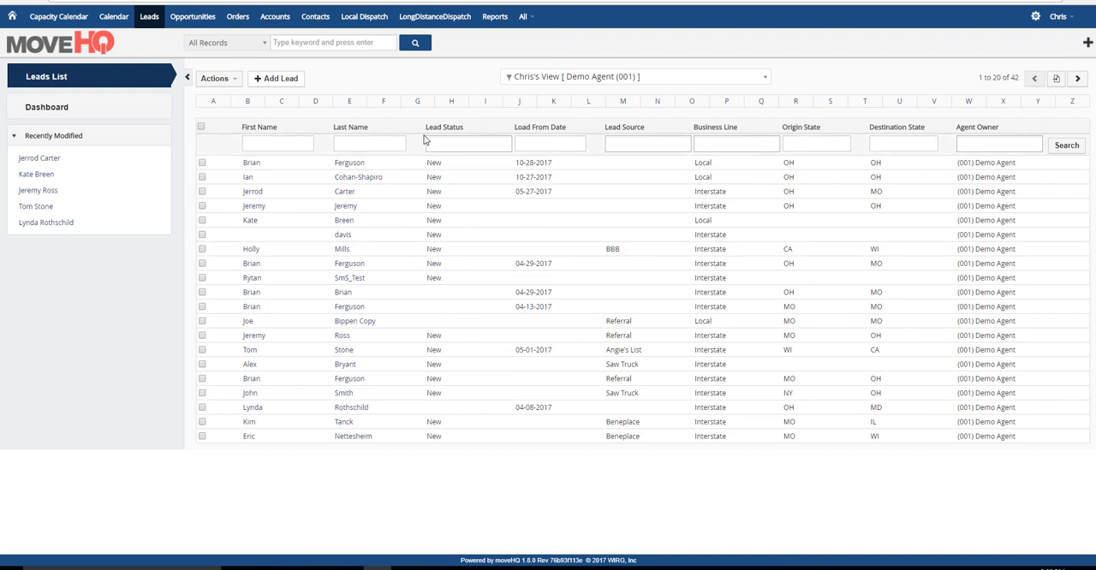
# - Sort the leads by Load From Date in ascending and descending order and by Lead Source descending, and reload the list
pyautogui.click(527, 128)
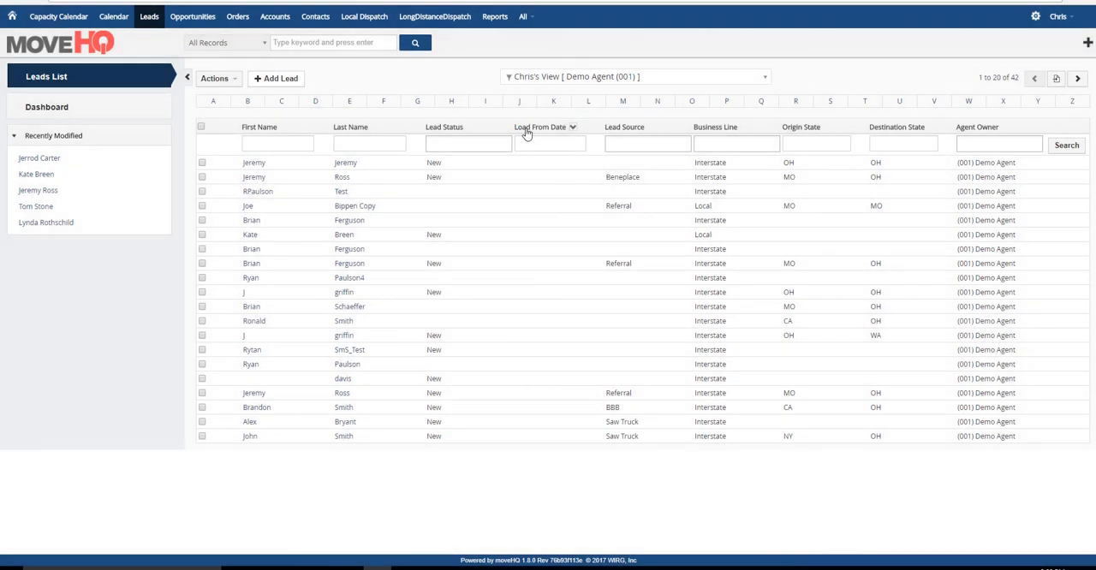
pyautogui.click(527, 129)
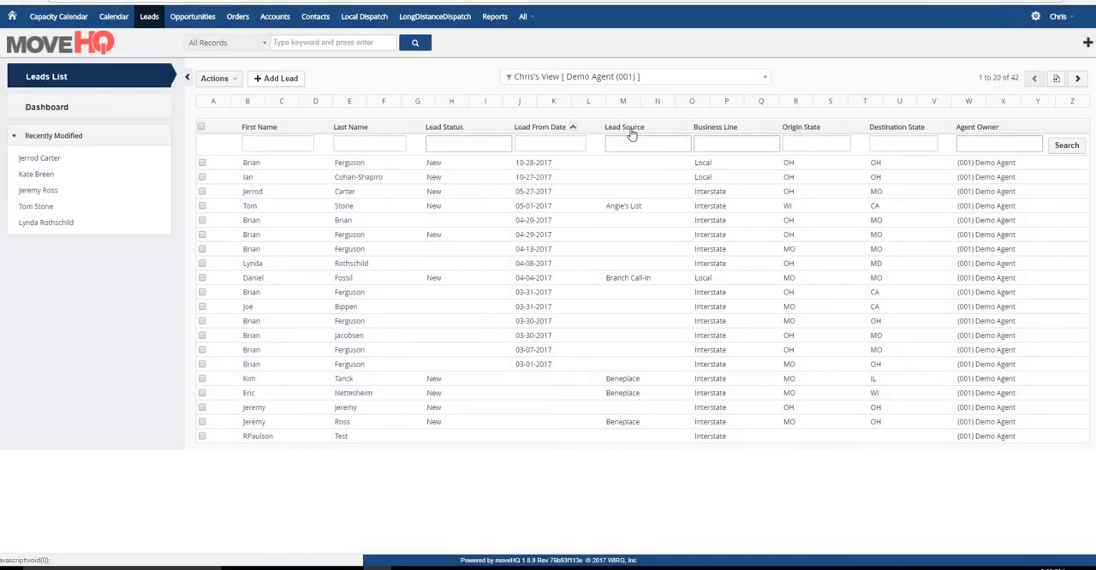
pyautogui.click(631, 130)
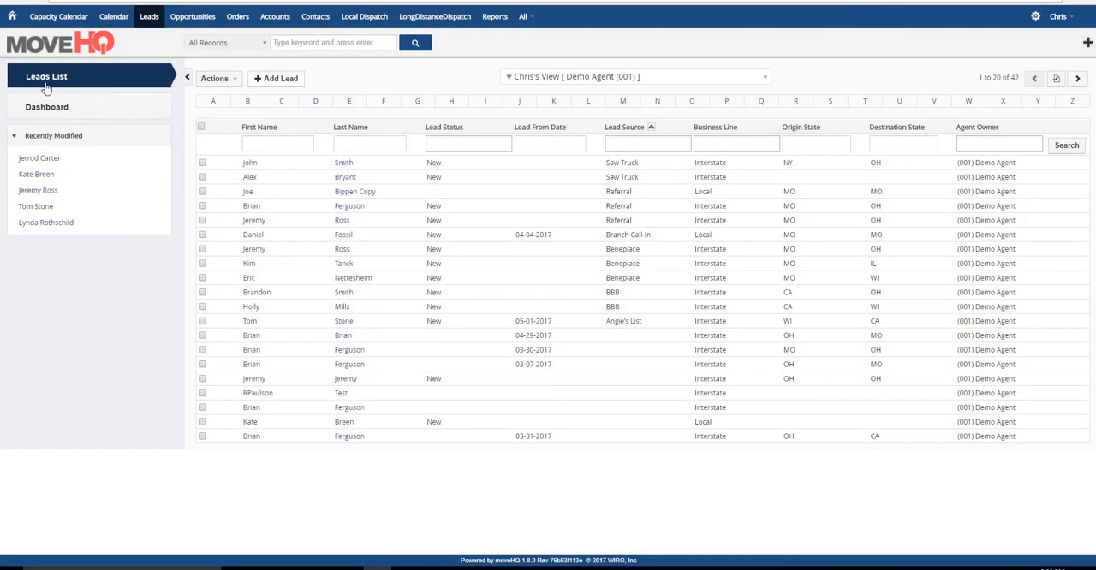
pyautogui.click(41, 79)
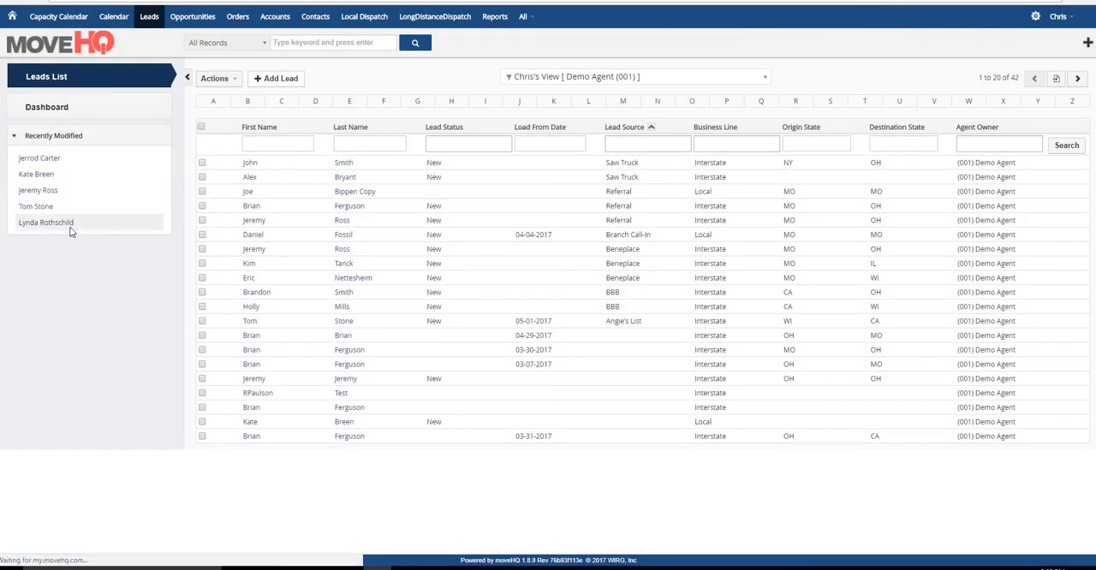